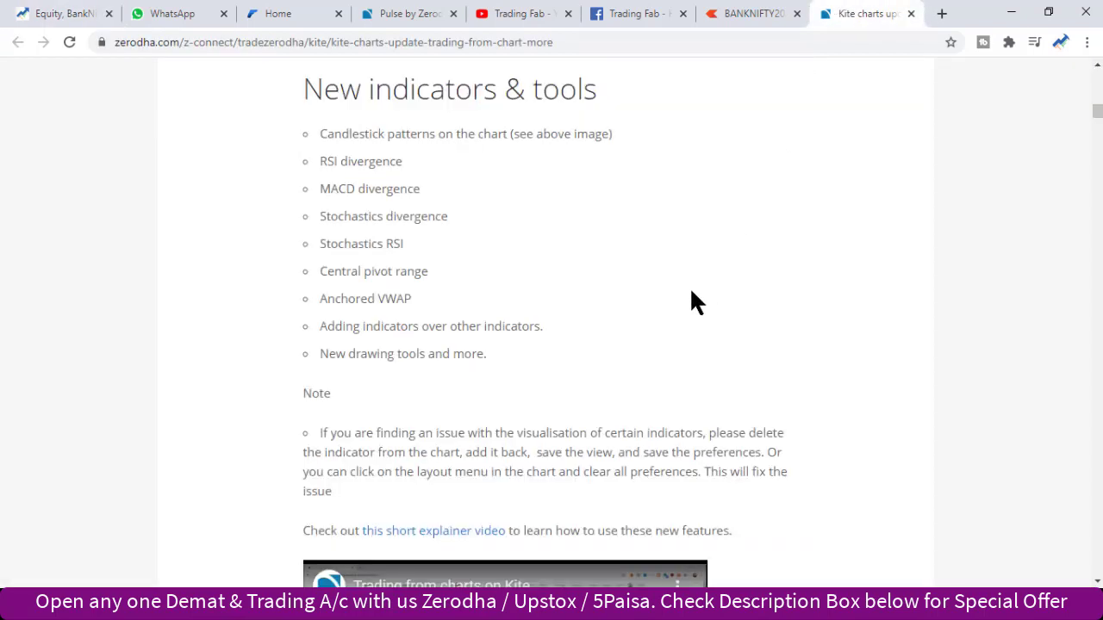
Browse the Trading Fab site, view its Zerodha account-opening page, then go back
{"action": "scroll", "coordinate": [692, 291], "scroll_direction": "up", "scroll_amount": 5}
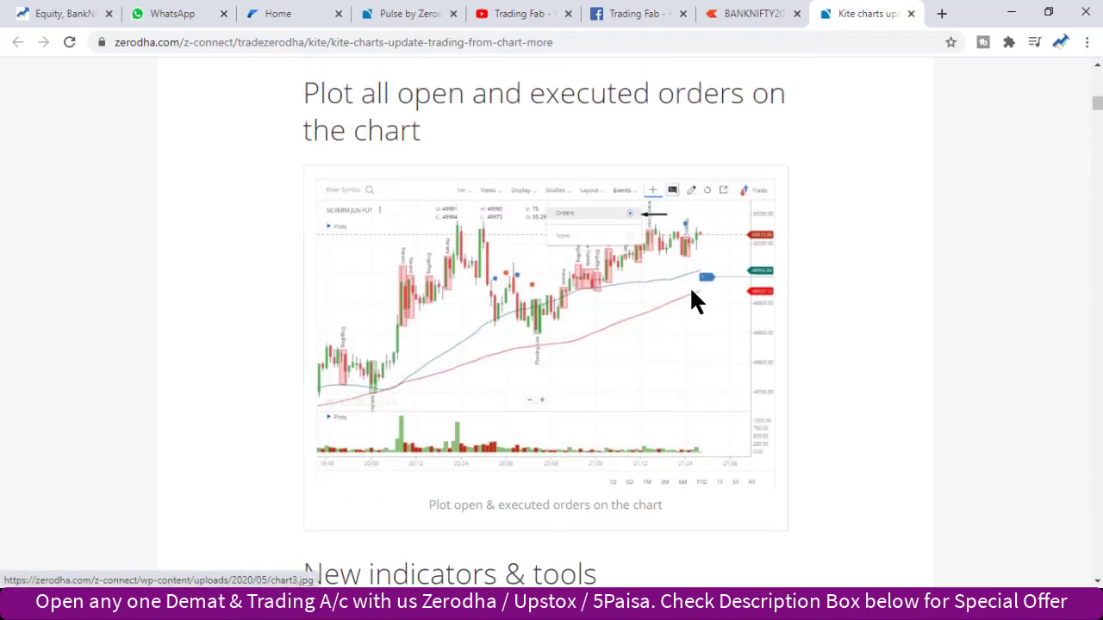
{"action": "scroll", "coordinate": [692, 291], "scroll_direction": "down", "scroll_amount": 5}
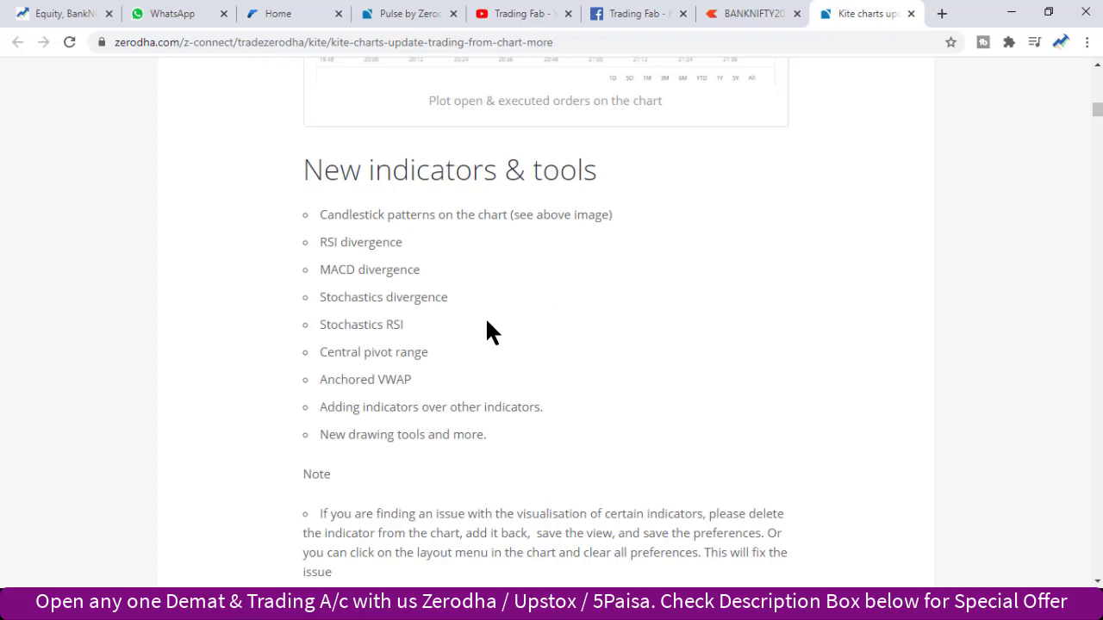
{"action": "left_click", "coordinate": [52, 14]}
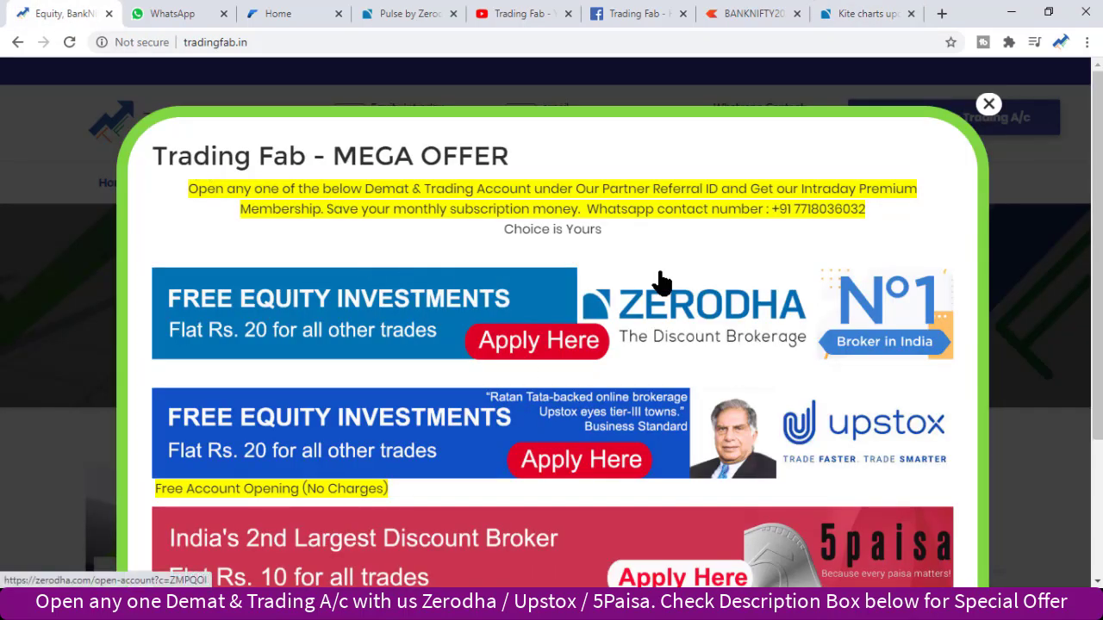
{"action": "scroll", "coordinate": [661, 283], "scroll_direction": "down", "scroll_amount": 1}
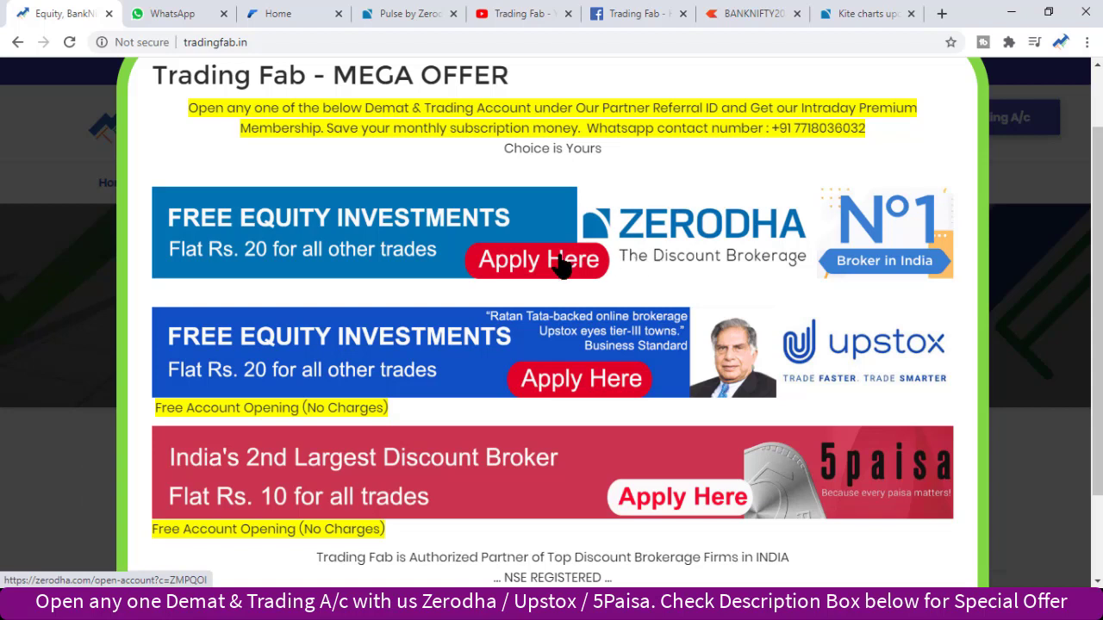
{"action": "left_click", "coordinate": [561, 269]}
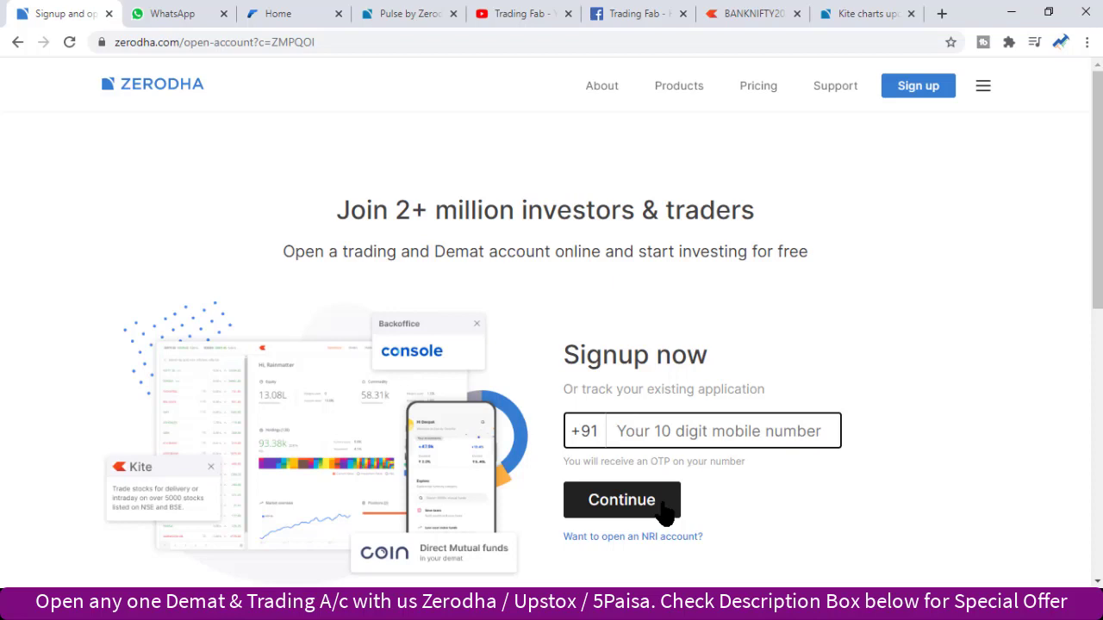
{"action": "left_click", "coordinate": [18, 40]}
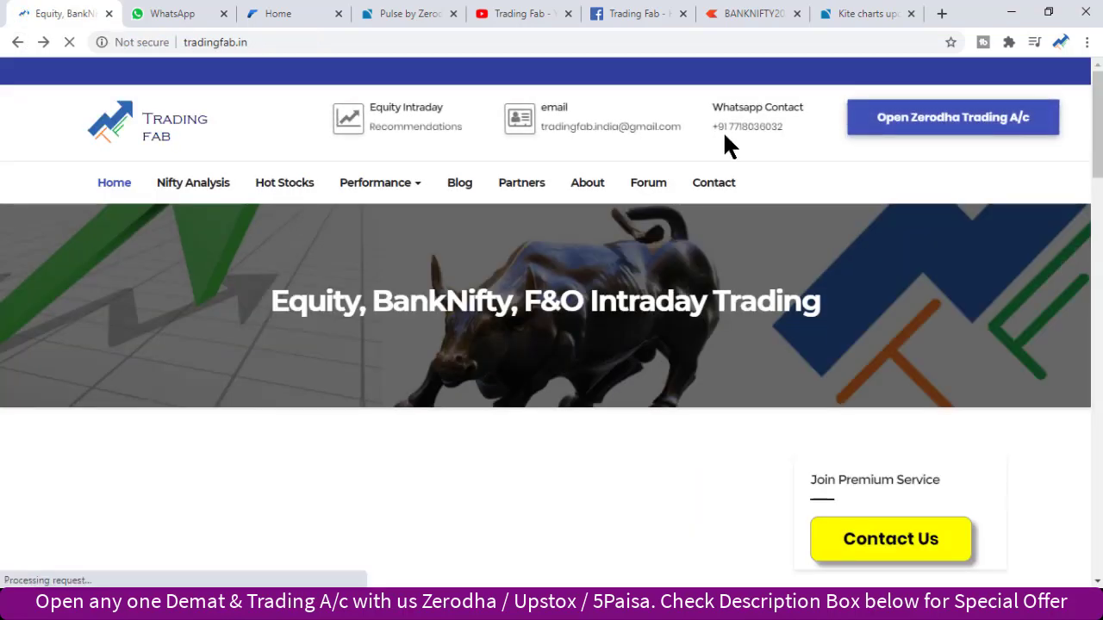
Select the Trading Fab WhatsApp contact number, then return to the BANKNIFTY JUL FUT Kite chart
{"action": "left_click_drag", "start_coordinate": [782, 127], "coordinate": [719, 131]}
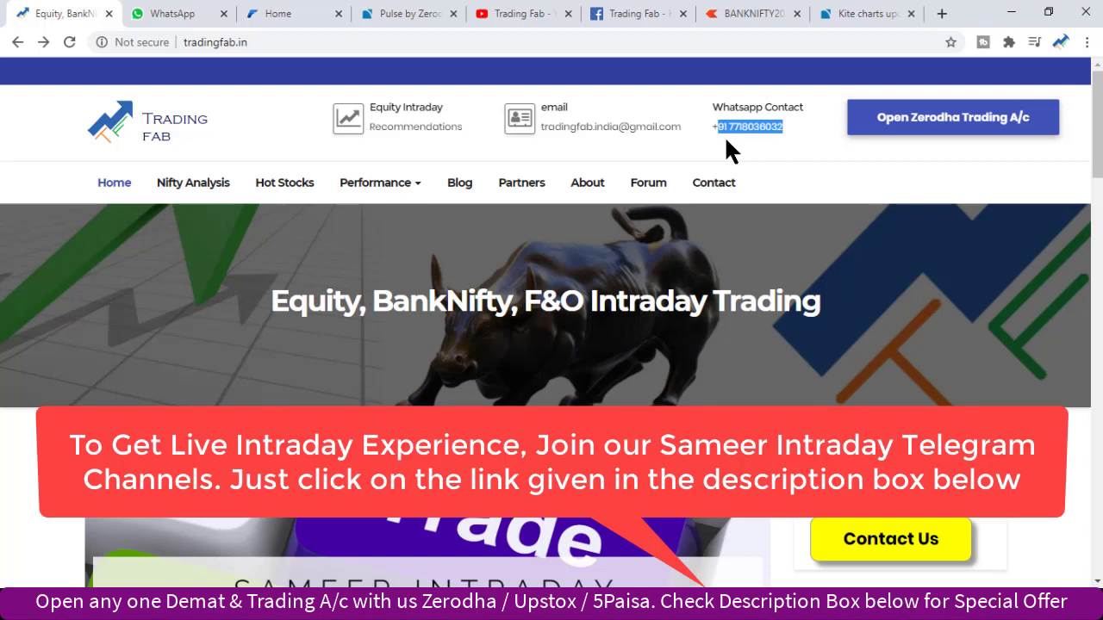
{"action": "mouse_move", "coordinate": [385, 188]}
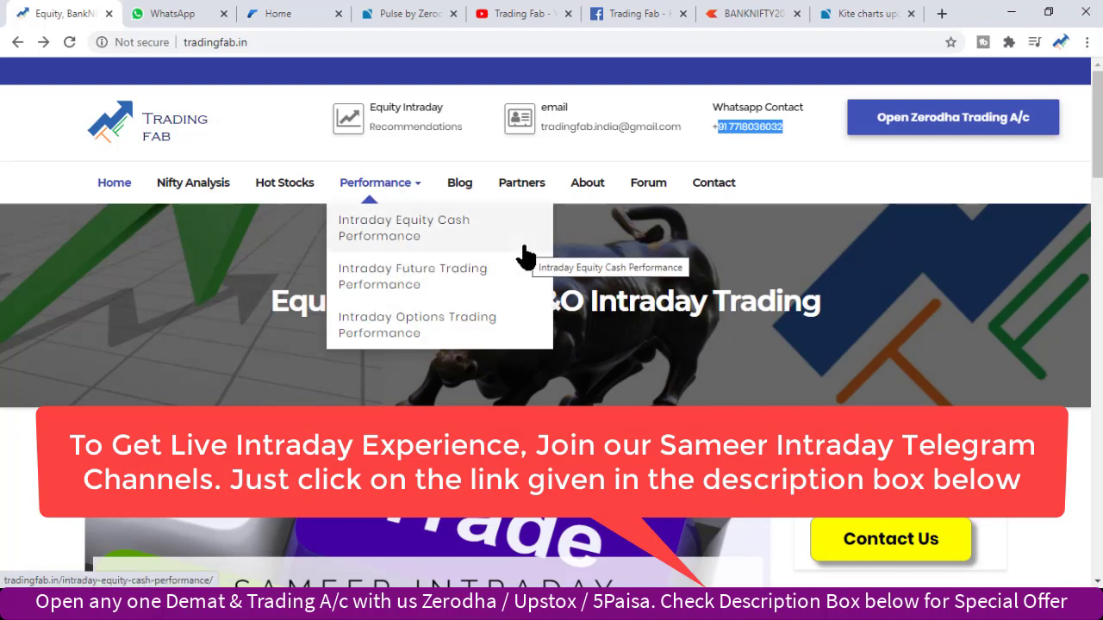
{"action": "left_click", "coordinate": [783, 181]}
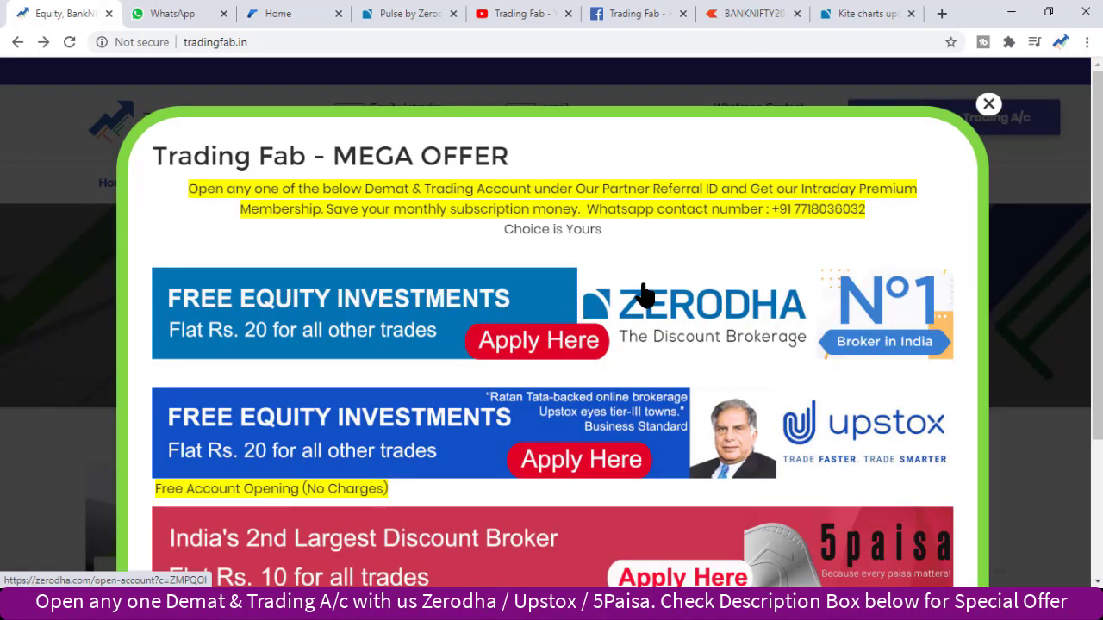
{"action": "left_click", "coordinate": [748, 13]}
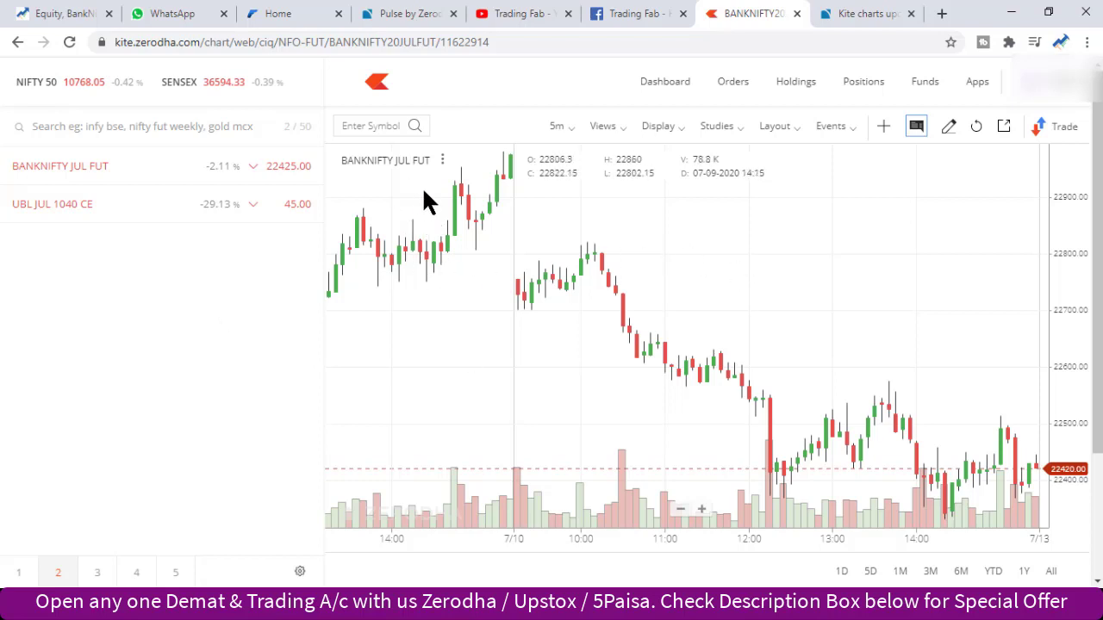
Pop the BANKNIFTY chart into its own tab and set up a chart order priced above market
{"action": "left_click", "coordinate": [1005, 130]}
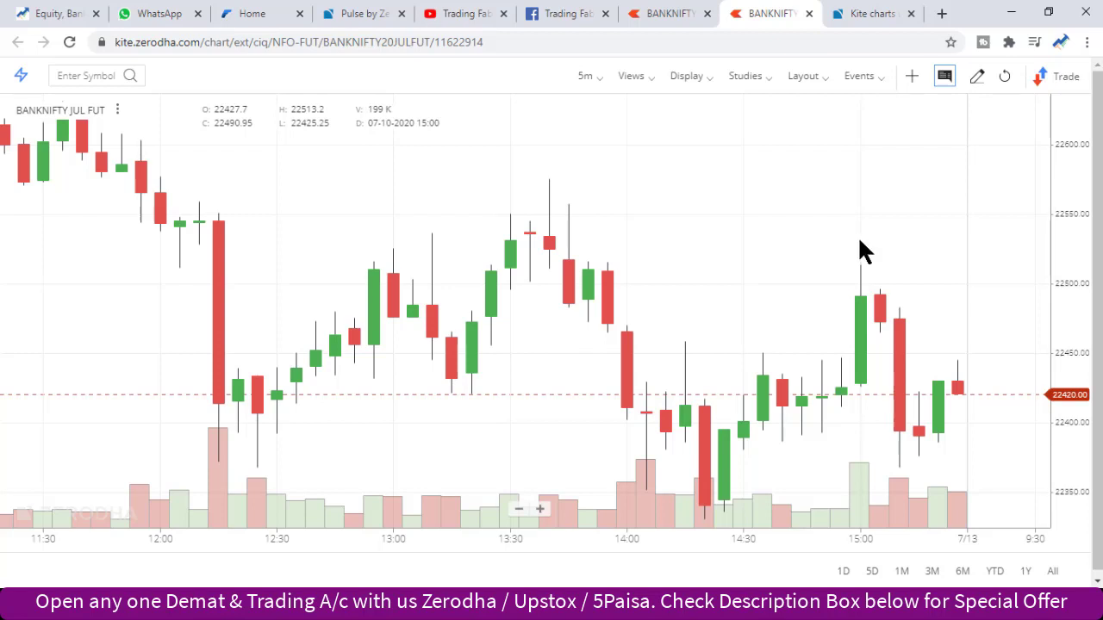
{"action": "left_click", "coordinate": [1063, 78]}
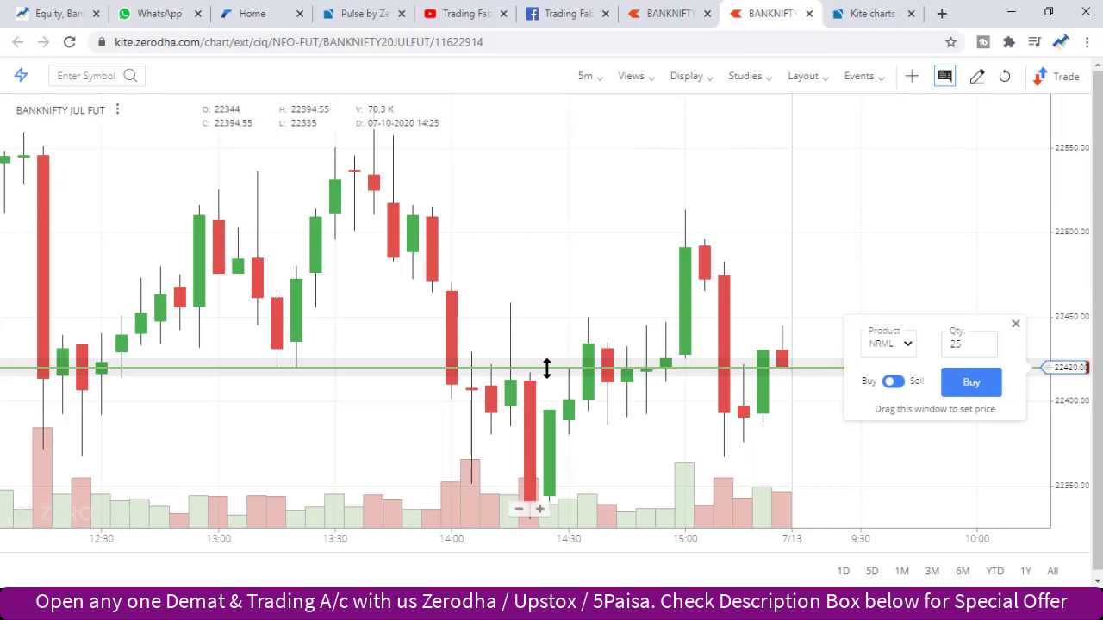
{"action": "left_click_drag", "start_coordinate": [547, 369], "coordinate": [552, 228]}
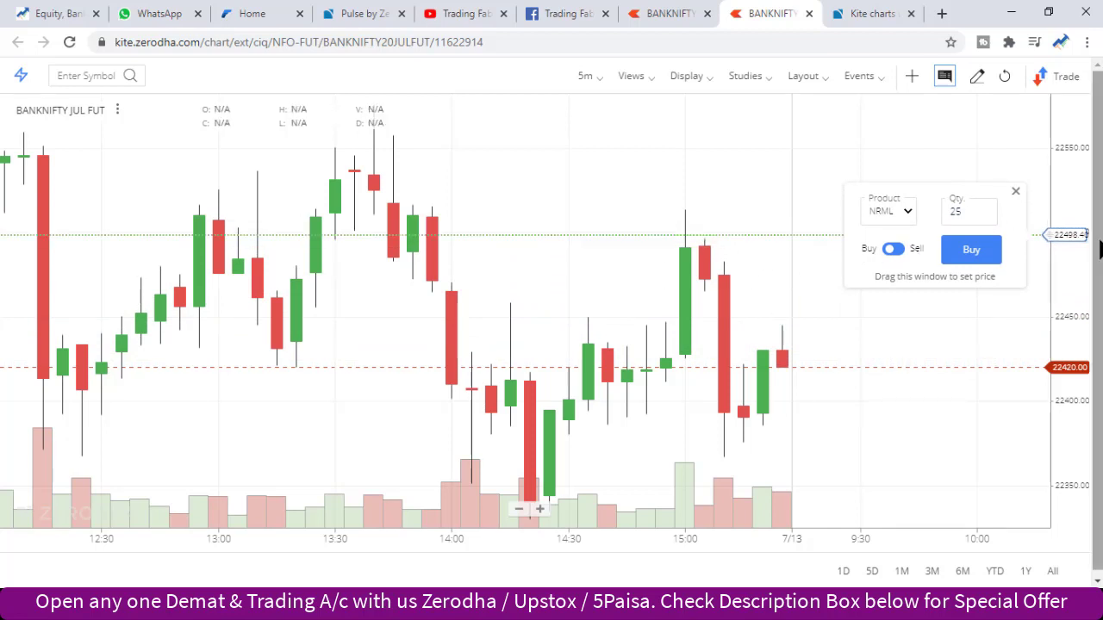
Submit the 25-quantity NRML buy from the chart, which is rejected as markets are closed
{"action": "left_click", "coordinate": [893, 250]}
{"action": "left_click", "coordinate": [892, 250]}
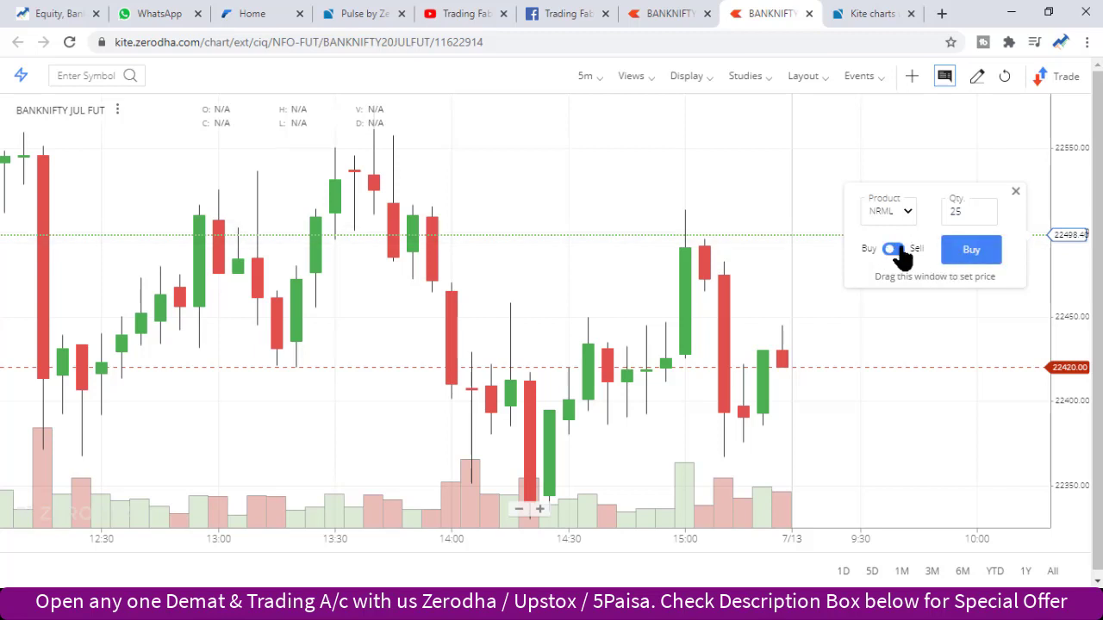
{"action": "left_click", "coordinate": [972, 255]}
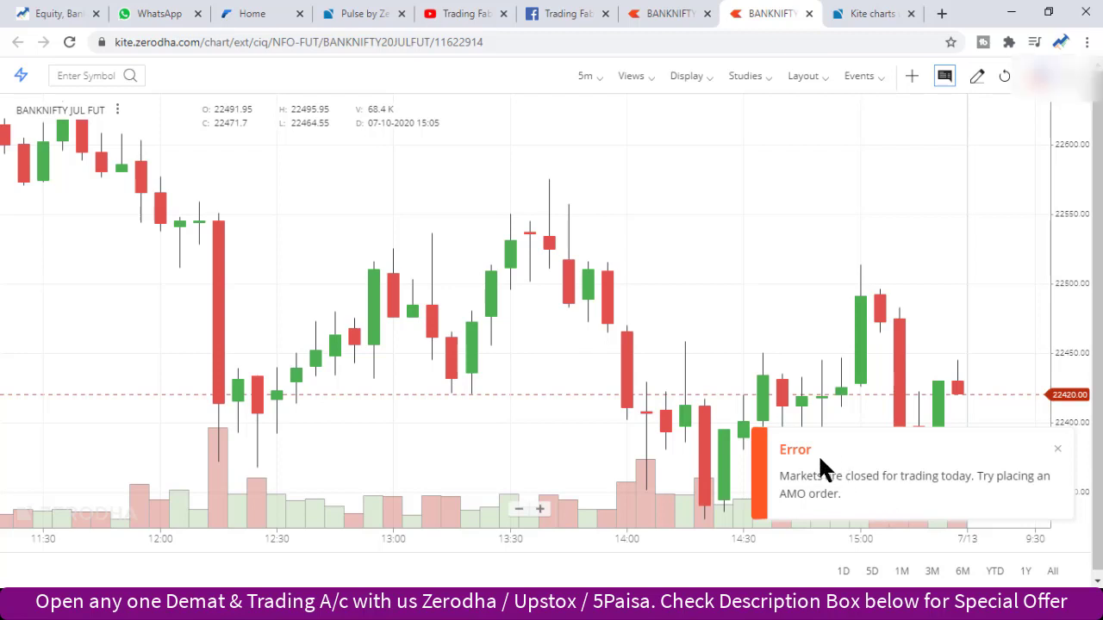
{"action": "left_click", "coordinate": [652, 13]}
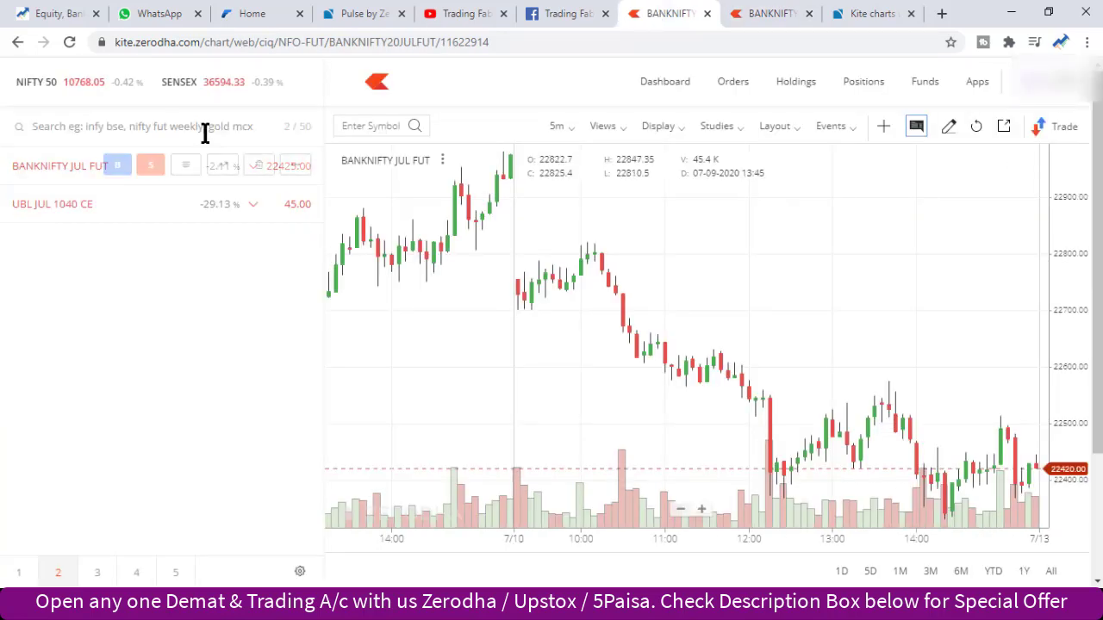
Place 25-quantity AMO buy and sell orders for BANKNIFTY JUL FUT at 22425
{"action": "left_click", "coordinate": [117, 166]}
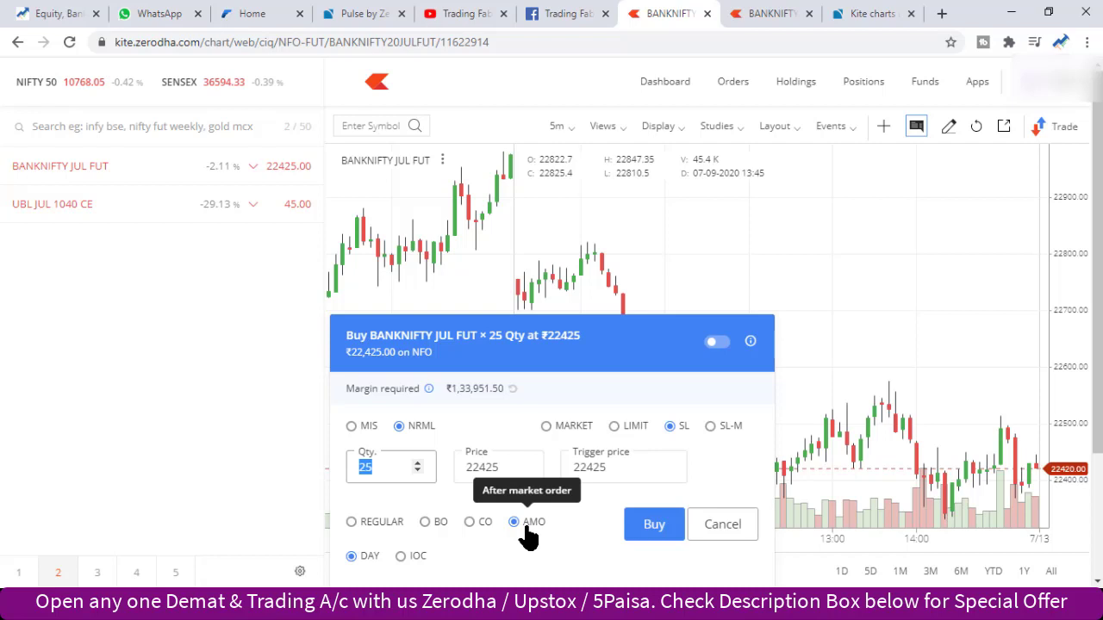
{"action": "left_click", "coordinate": [653, 524]}
{"action": "mouse_move", "coordinate": [197, 168]}
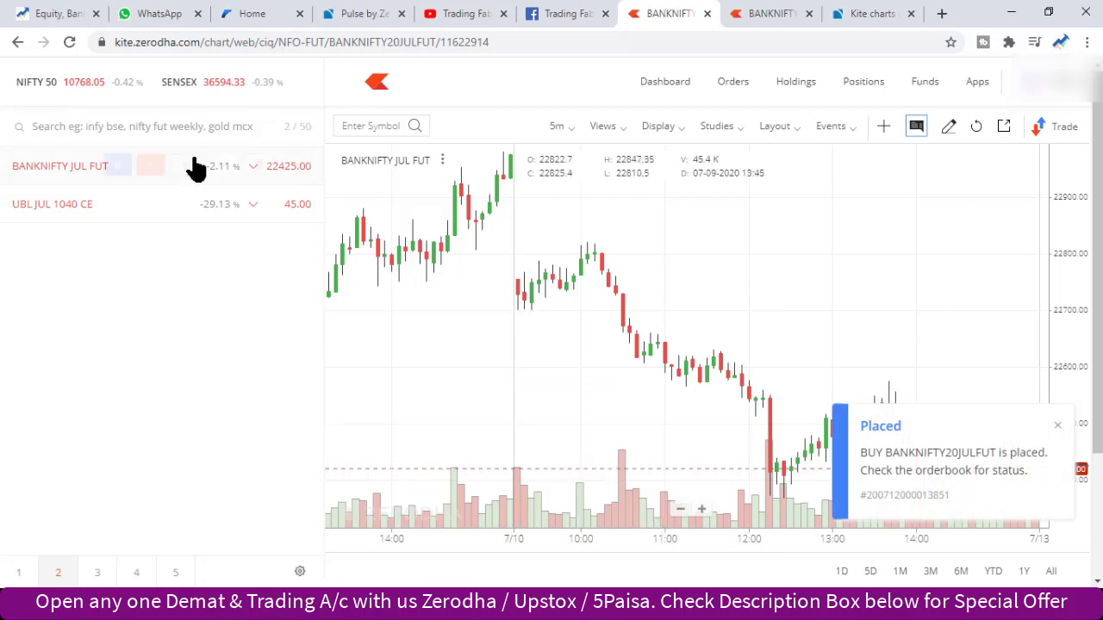
{"action": "left_click", "coordinate": [150, 167]}
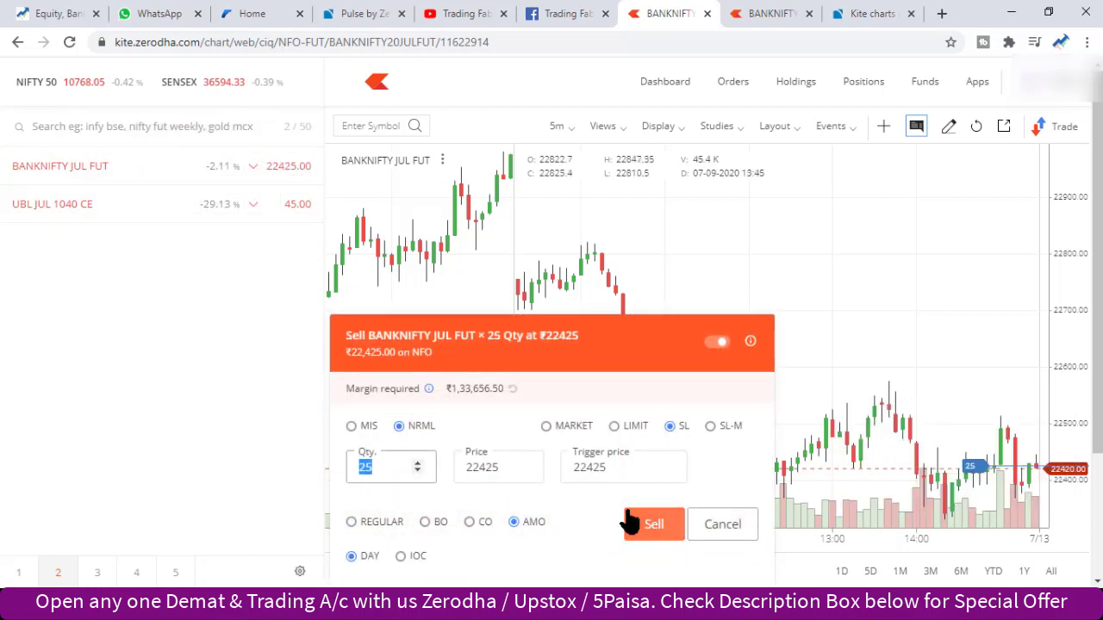
{"action": "left_click", "coordinate": [650, 528]}
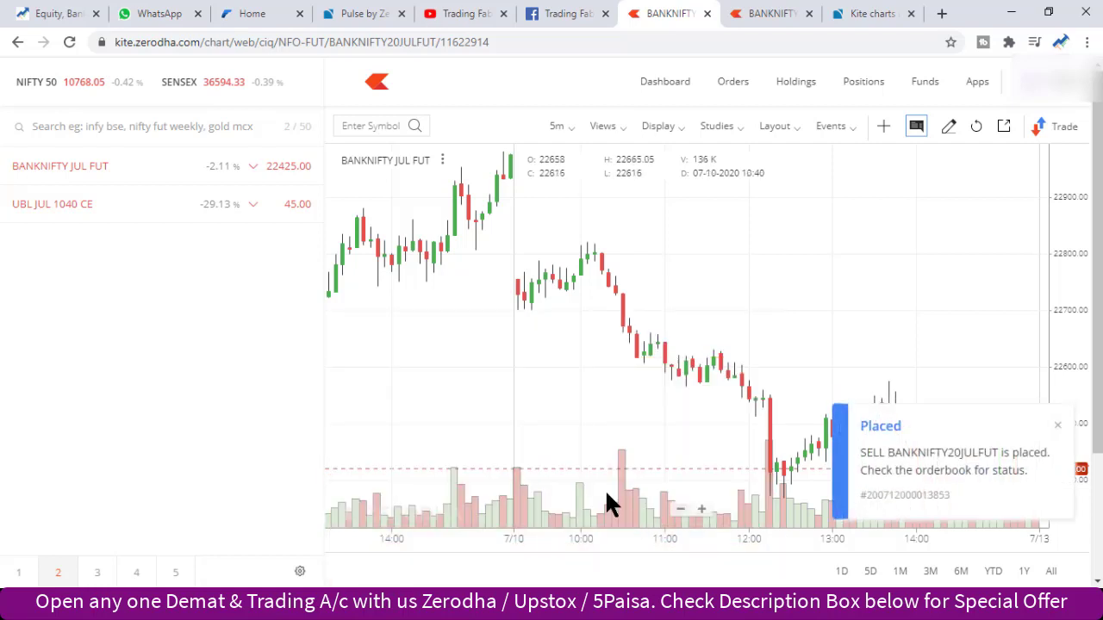
{"action": "left_click", "coordinate": [745, 13]}
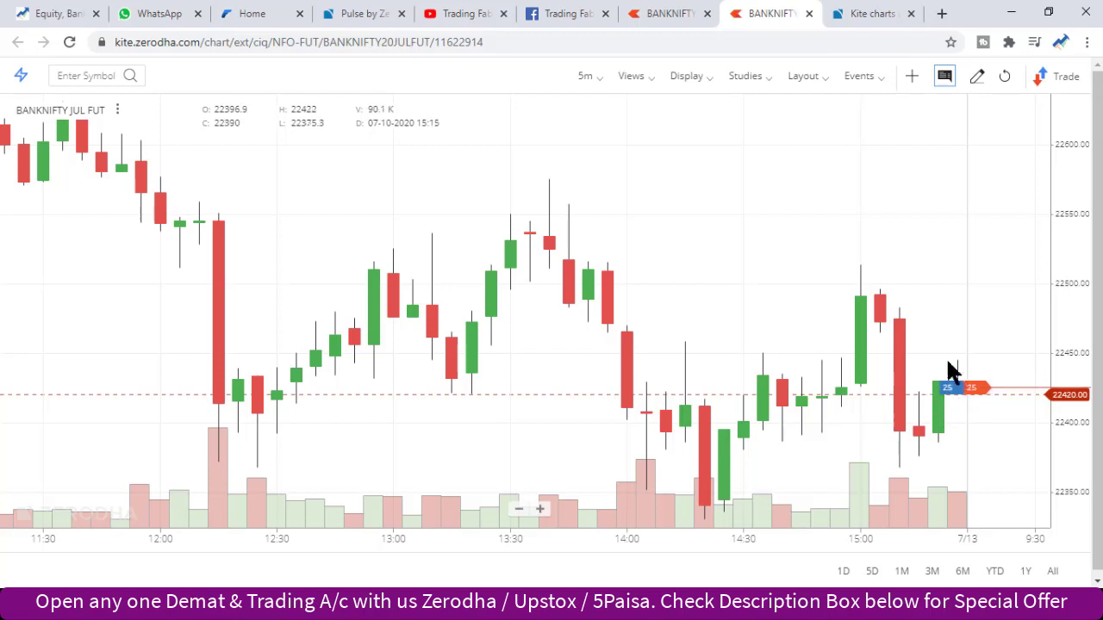
Drag the pending buy order line up to about 22480 and confirm the modification
{"action": "left_click_drag", "start_coordinate": [946, 390], "coordinate": [949, 371]}
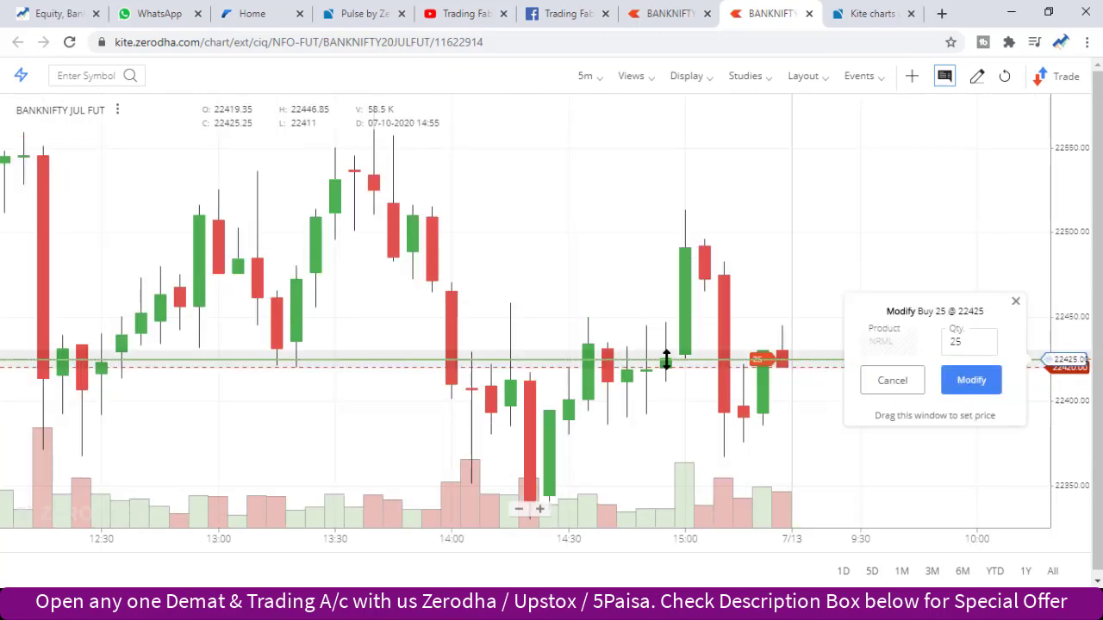
{"action": "mouse_move", "coordinate": [679, 360]}
{"action": "left_mouse_down"}
{"action": "mouse_move", "coordinate": [673, 293]}
{"action": "mouse_move", "coordinate": [605, 264]}
{"action": "left_mouse_up"}
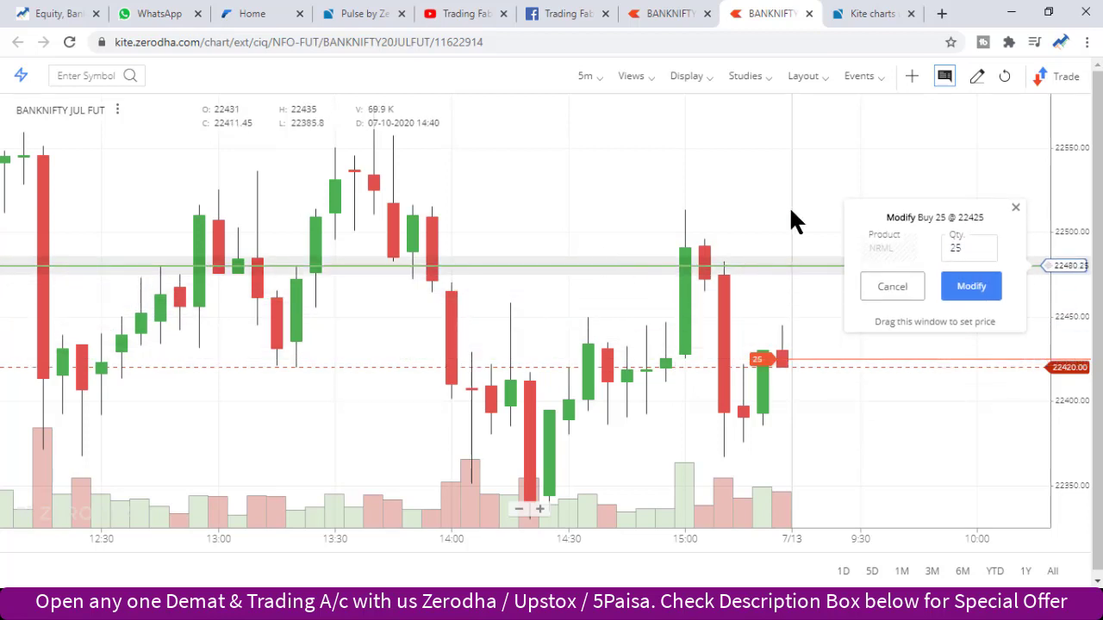
{"action": "left_click", "coordinate": [974, 297]}
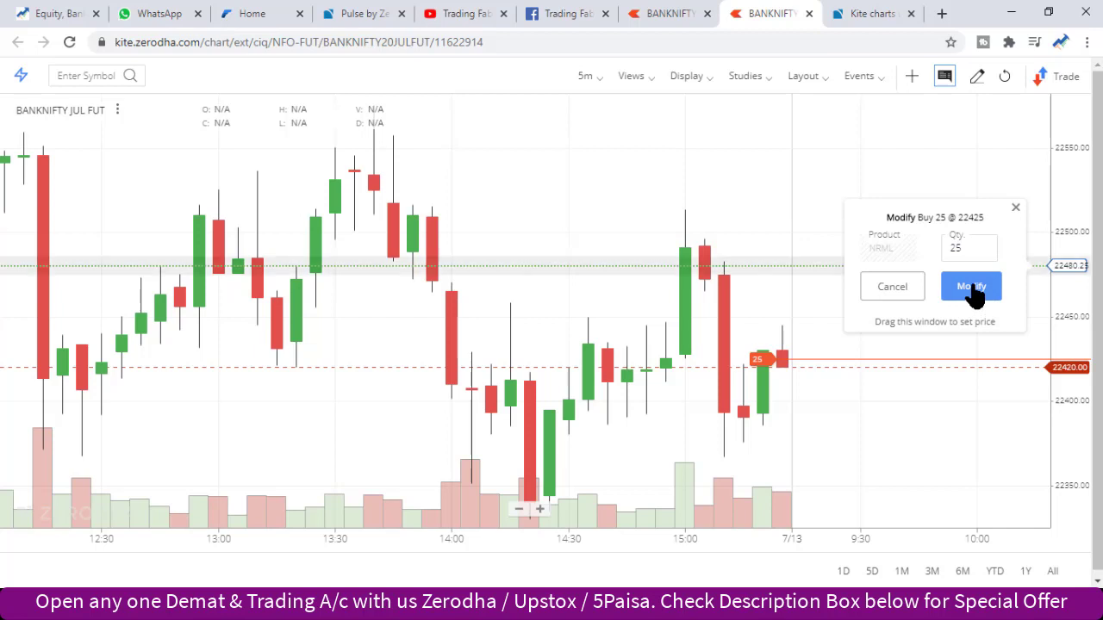
{"action": "left_click", "coordinate": [972, 287]}
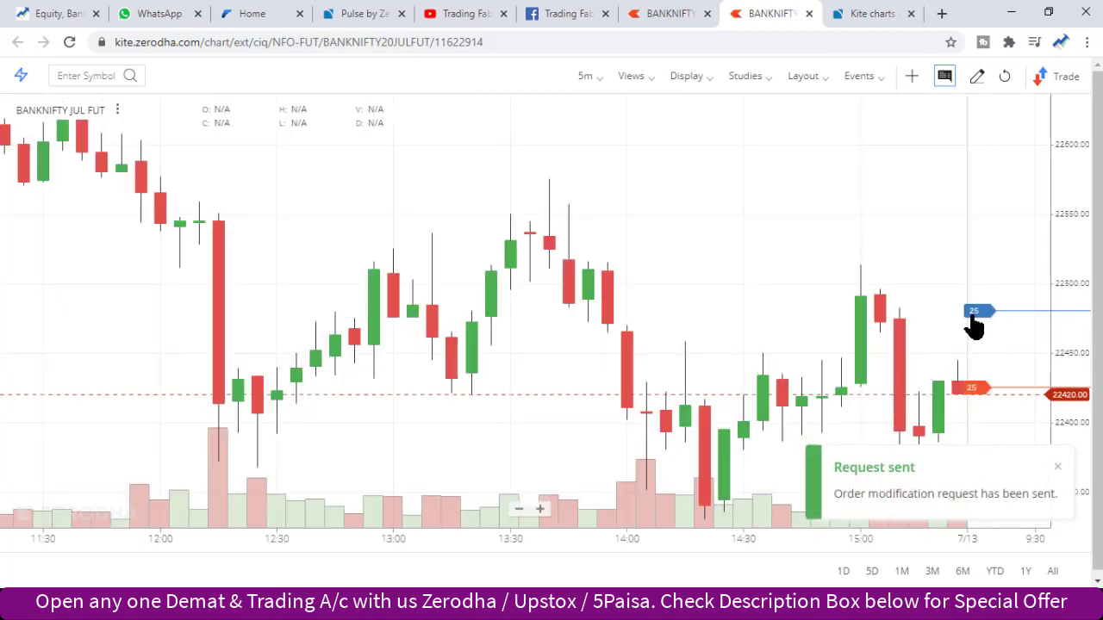
Lower the 25-quantity sell order to 22404.75 on the chart and confirm the modification
{"action": "left_click", "coordinate": [983, 396]}
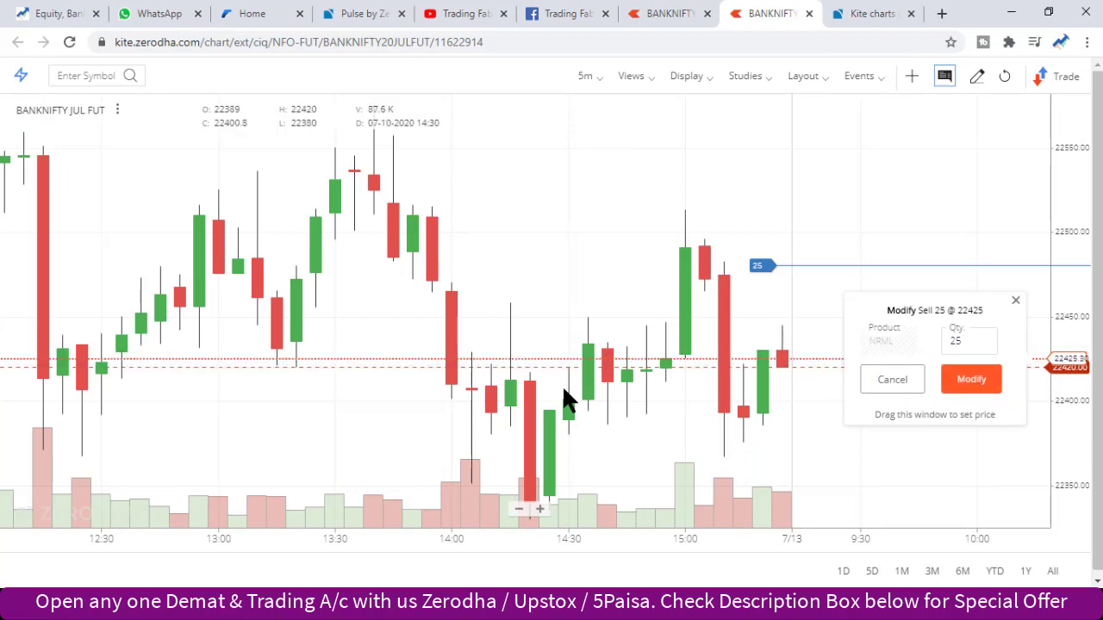
{"action": "left_click_drag", "start_coordinate": [557, 359], "coordinate": [568, 394]}
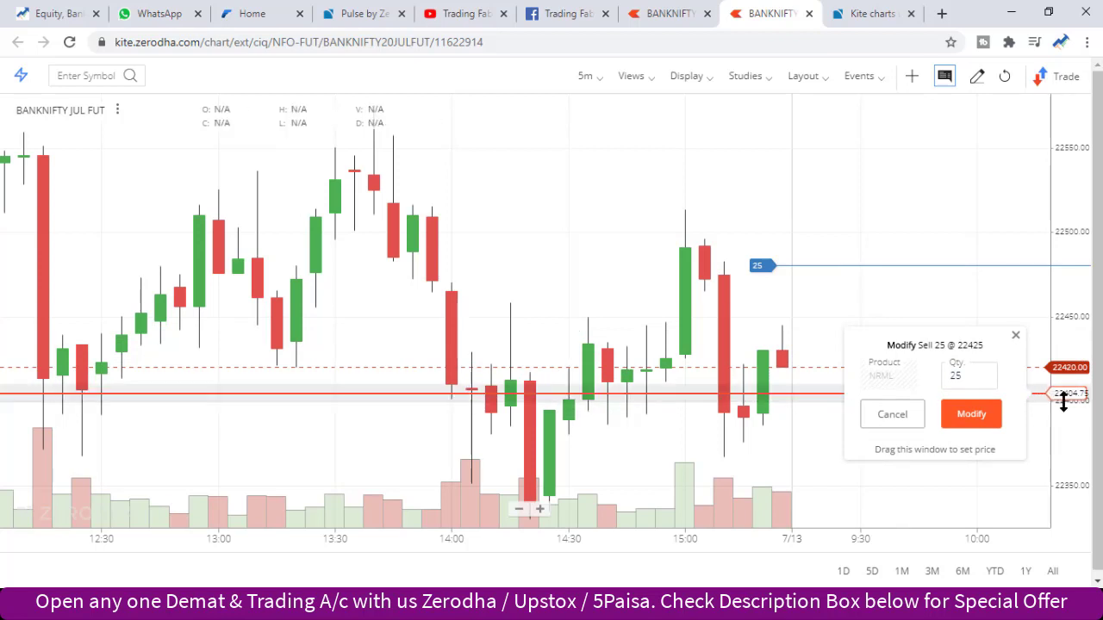
{"action": "left_click", "coordinate": [993, 418]}
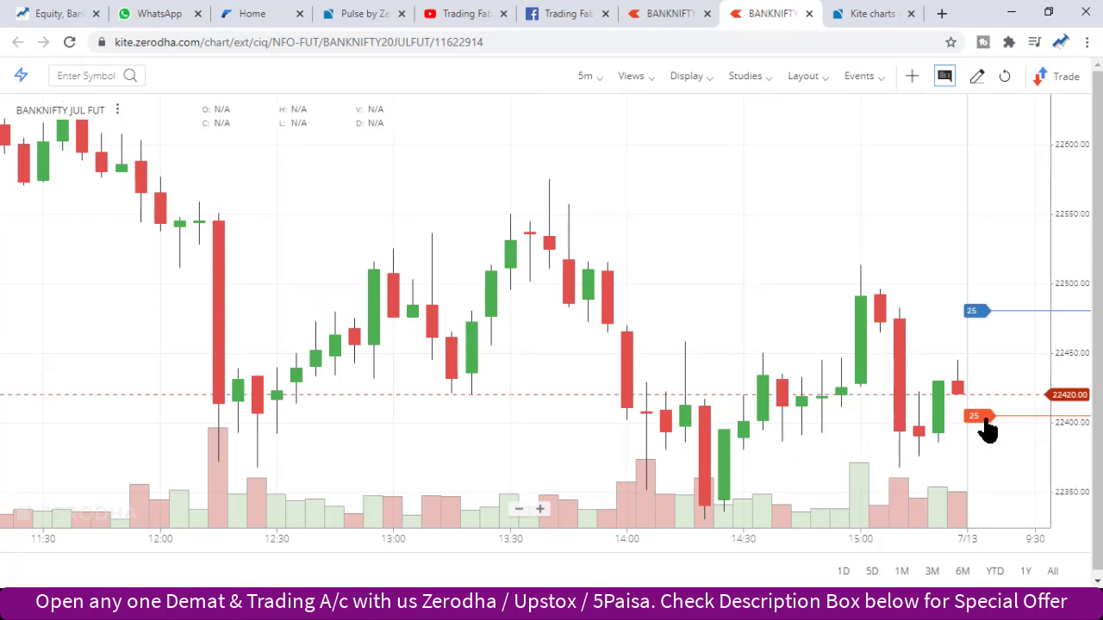
{"action": "left_click", "coordinate": [879, 89]}
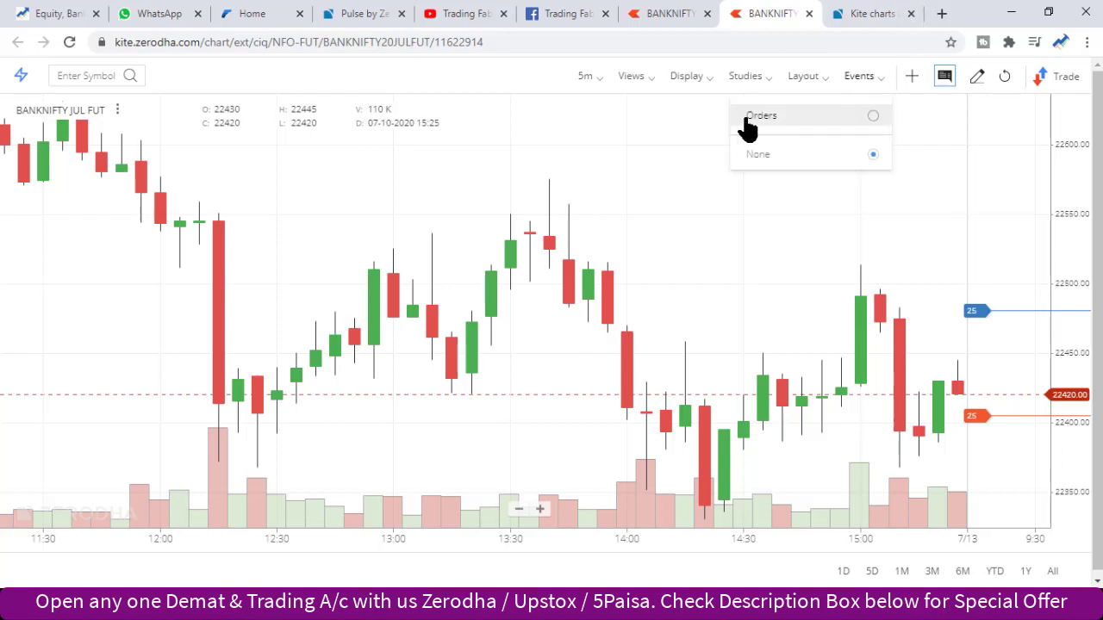
Show orders on the chart, then select both pending BANKNIFTY AMO orders for cancellation
{"action": "left_click", "coordinate": [873, 121]}
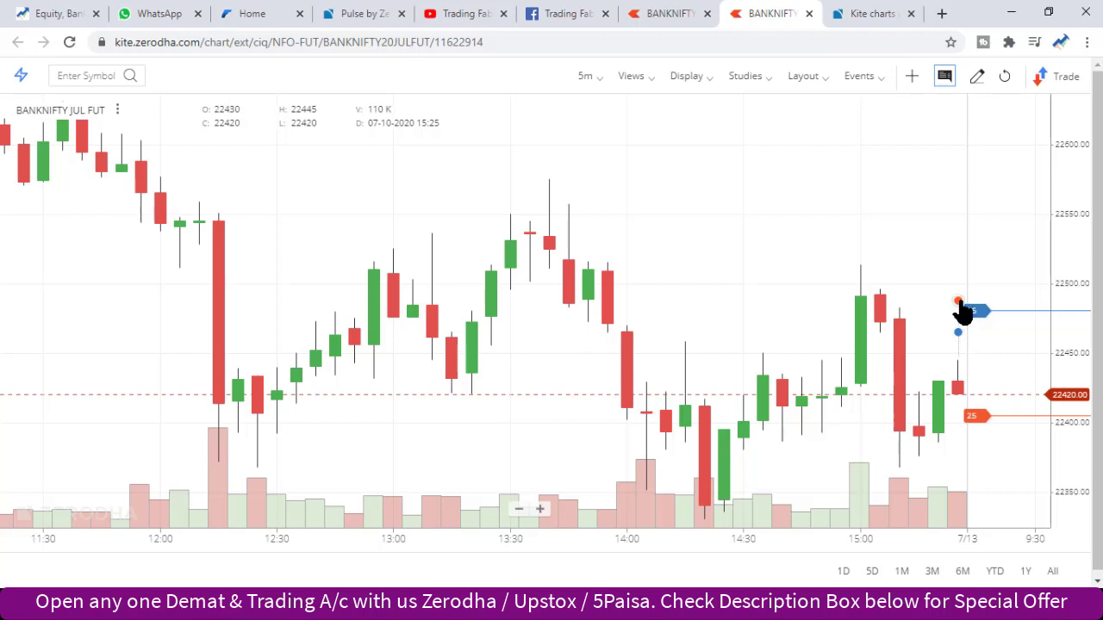
{"action": "mouse_move", "coordinate": [963, 312]}
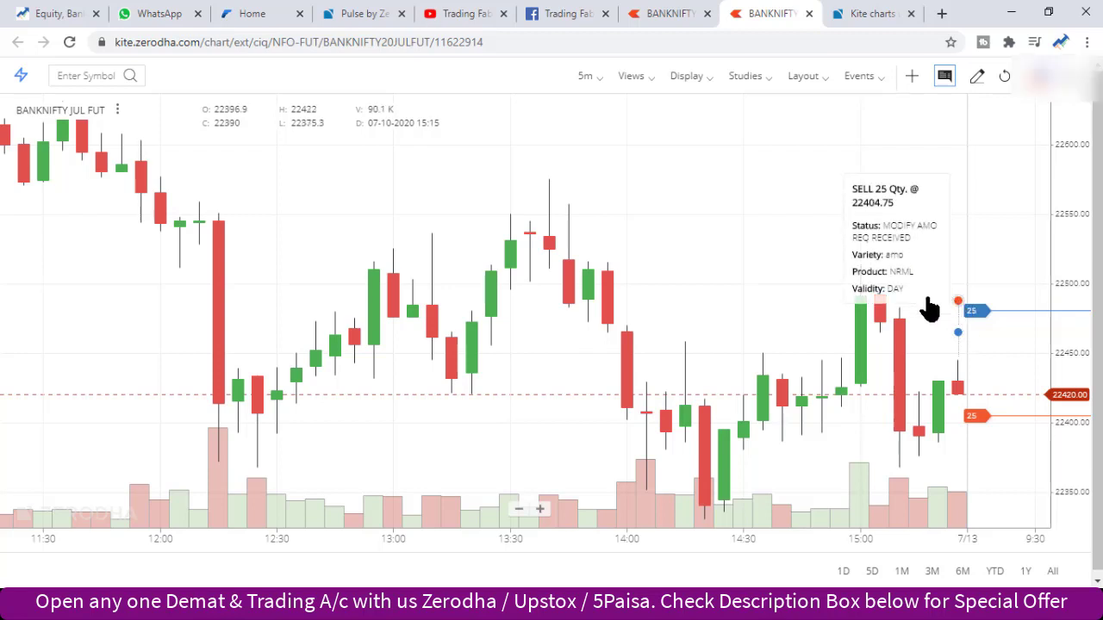
{"action": "left_click", "coordinate": [672, 13]}
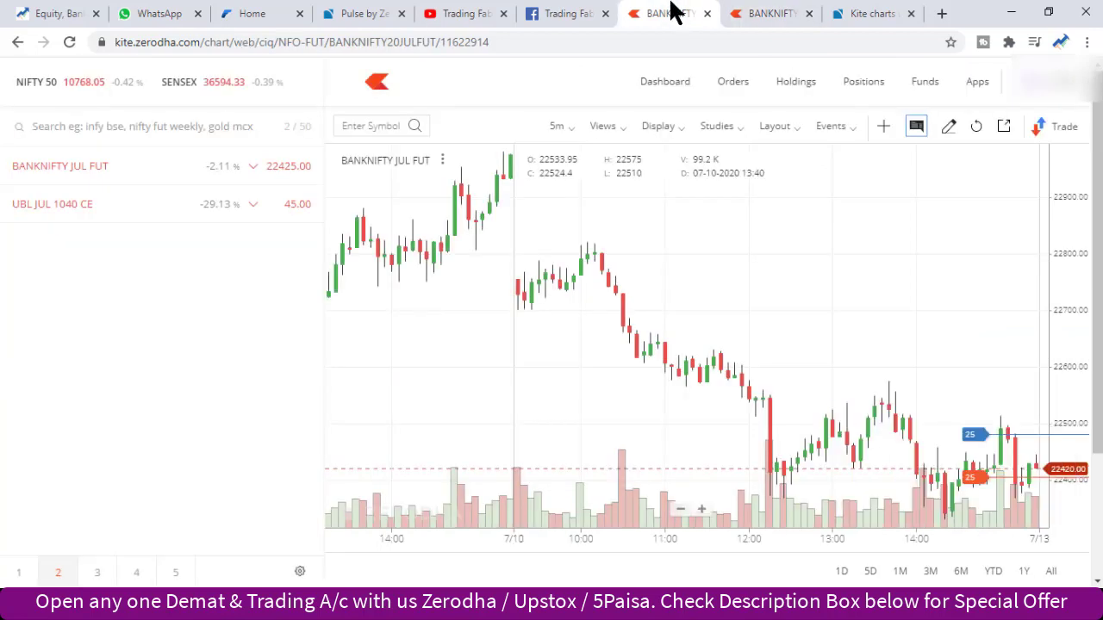
{"action": "left_click", "coordinate": [734, 84]}
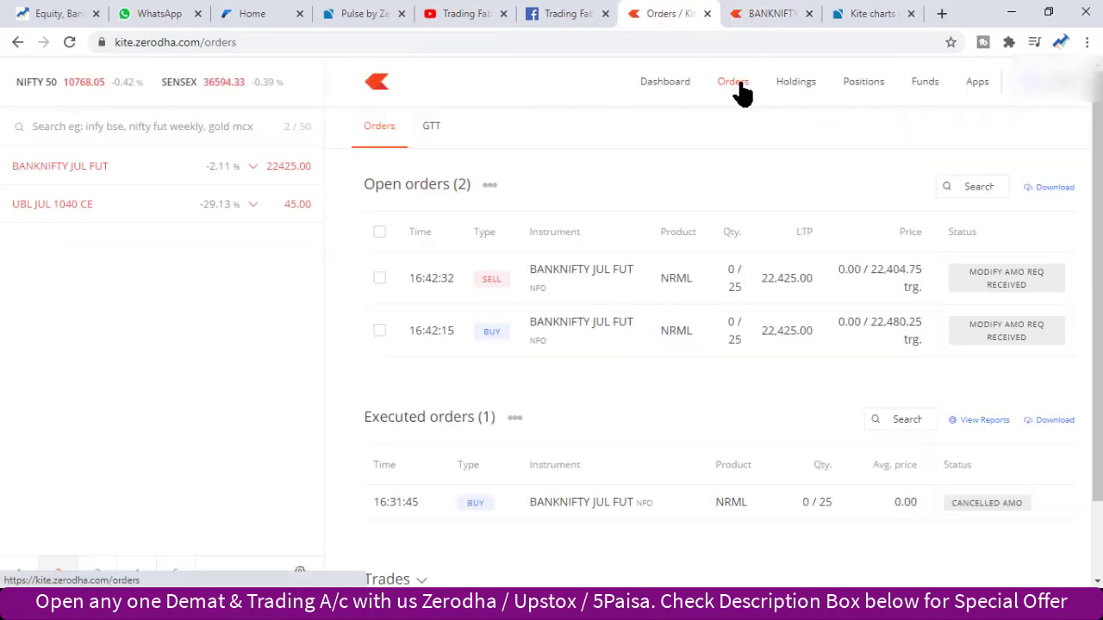
{"action": "left_click", "coordinate": [379, 278]}
{"action": "left_click", "coordinate": [379, 330]}
{"action": "left_click", "coordinate": [405, 379]}
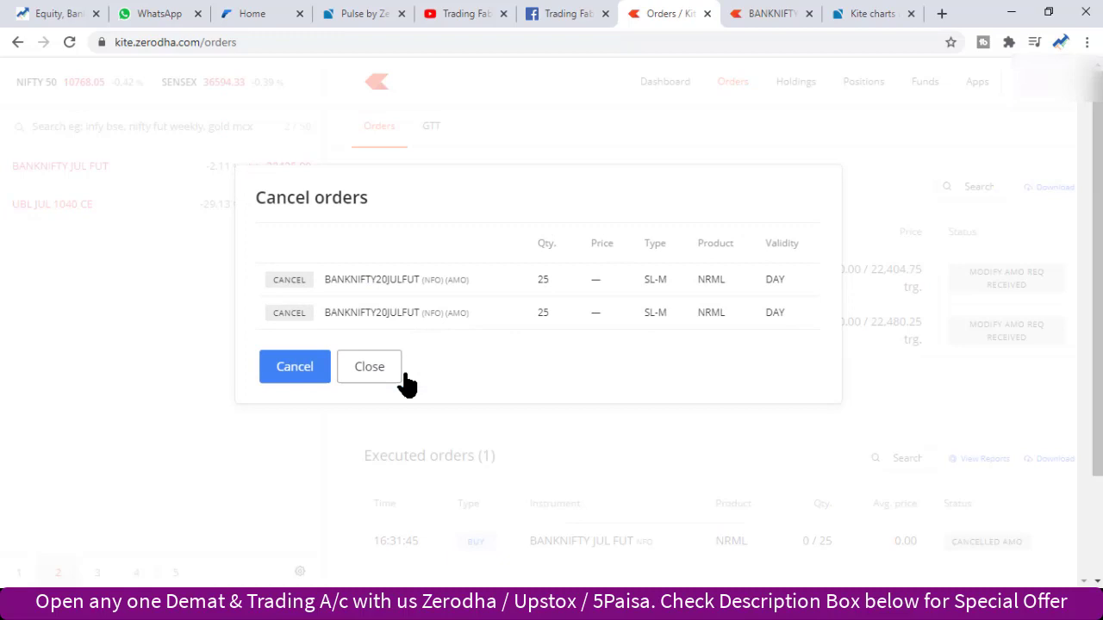
Confirm cancelling both BANKNIFTY AMO orders and return to the Kite charts update article
{"action": "left_click", "coordinate": [320, 377]}
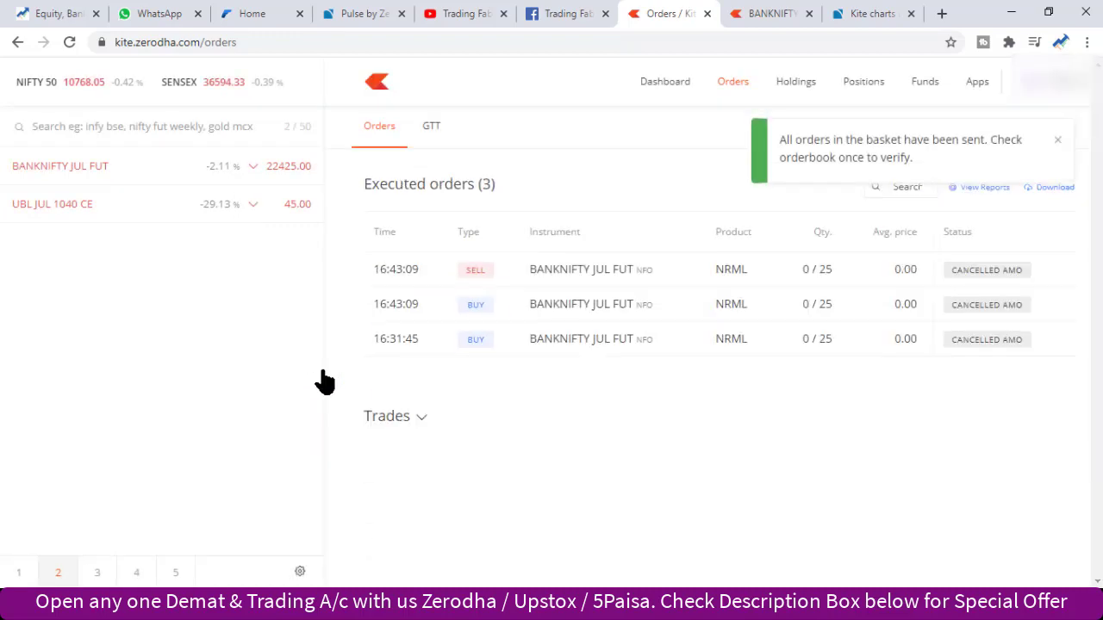
{"action": "left_click", "coordinate": [756, 16]}
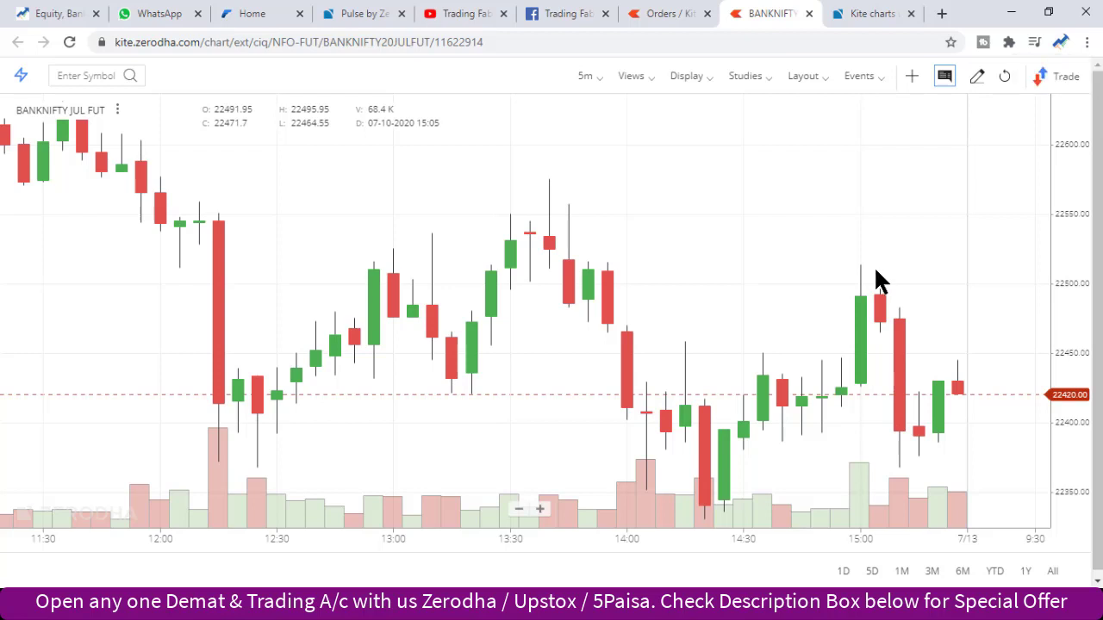
{"action": "left_click", "coordinate": [862, 13]}
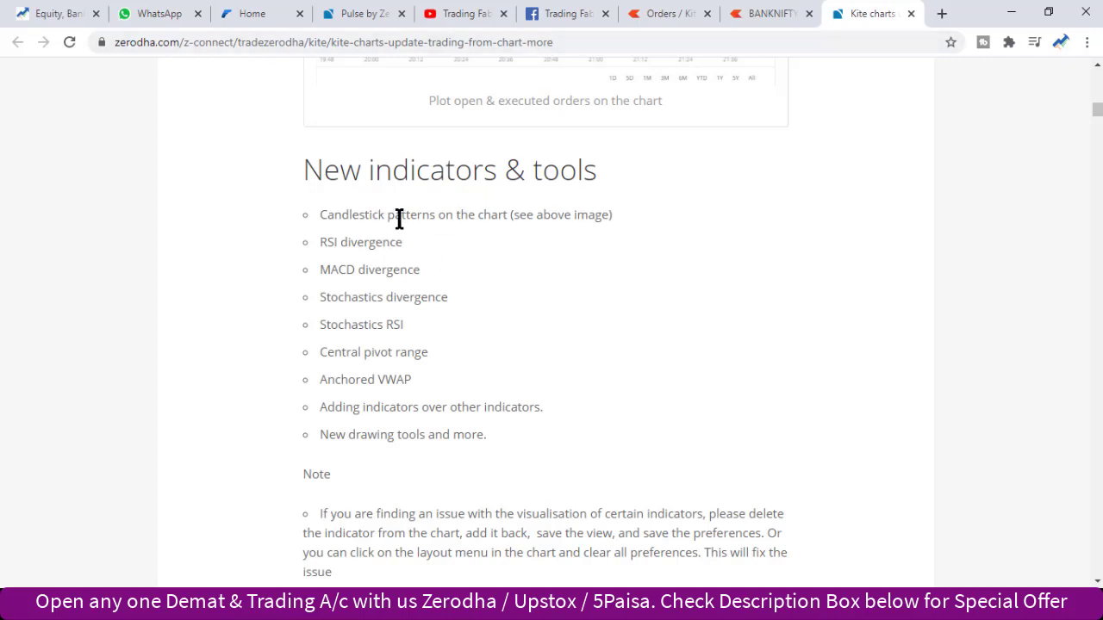
Apply the Candlestick Patterns study to the BANKNIFTY JUL FUT chart, labelling Harami and Three Outside
{"action": "left_click", "coordinate": [765, 14]}
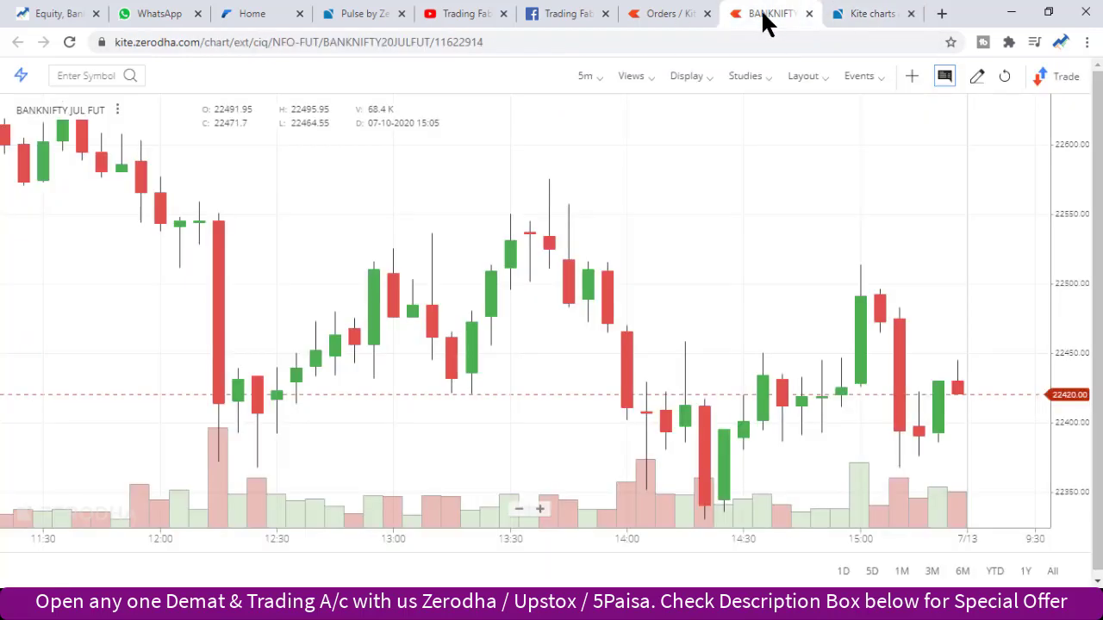
{"action": "left_click", "coordinate": [762, 86]}
{"action": "scroll", "coordinate": [793, 411], "scroll_direction": "down", "scroll_amount": 3}
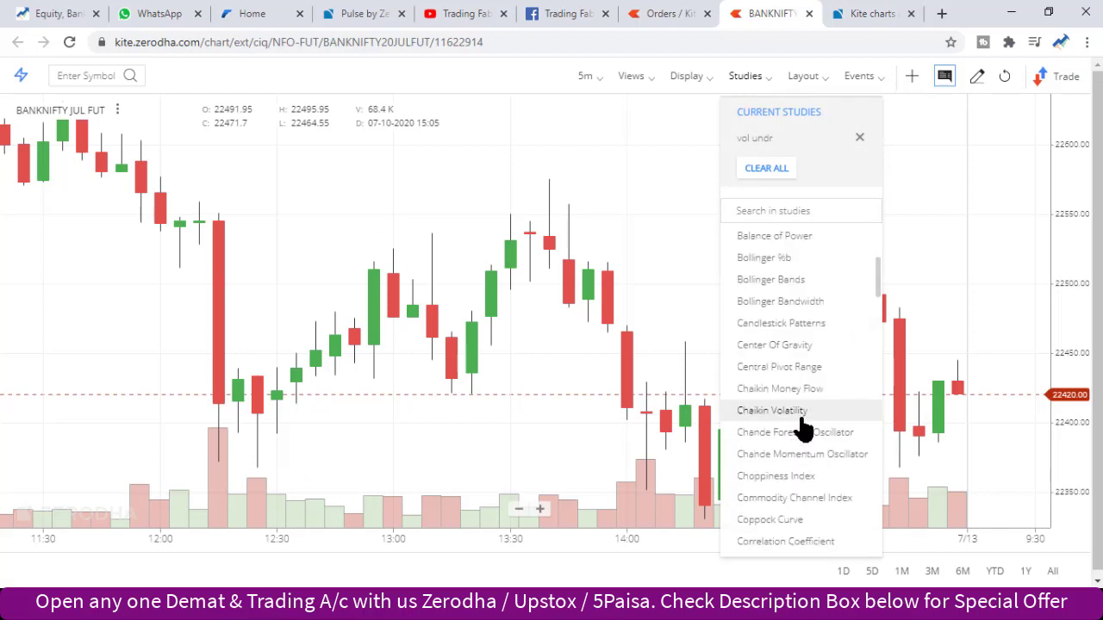
{"action": "left_click", "coordinate": [793, 329]}
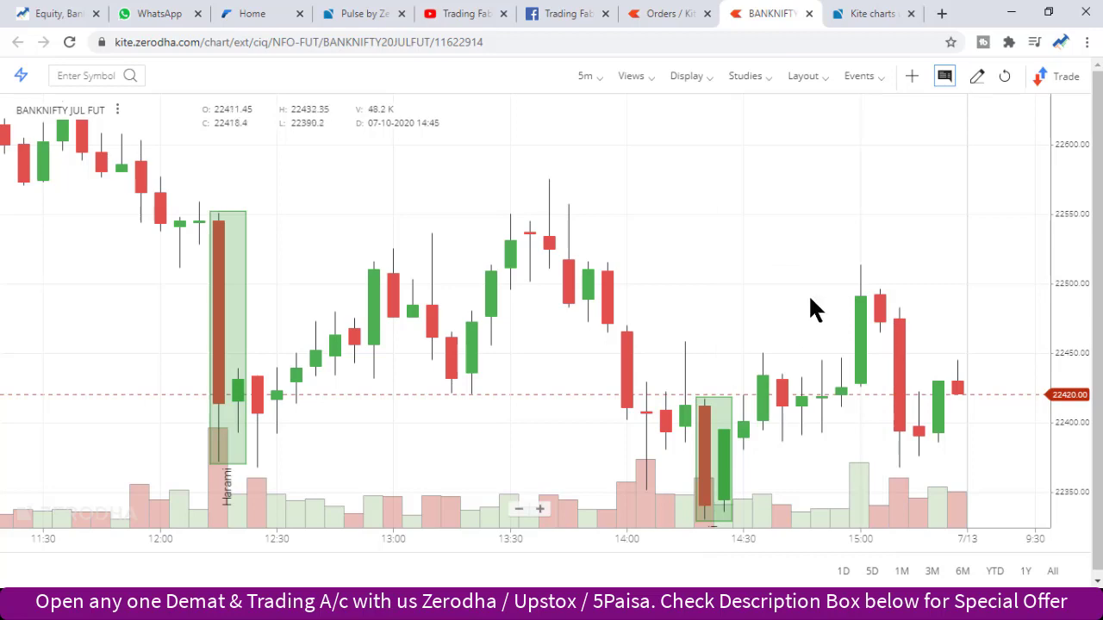
{"action": "scroll", "coordinate": [819, 269], "scroll_direction": "down", "scroll_amount": 5}
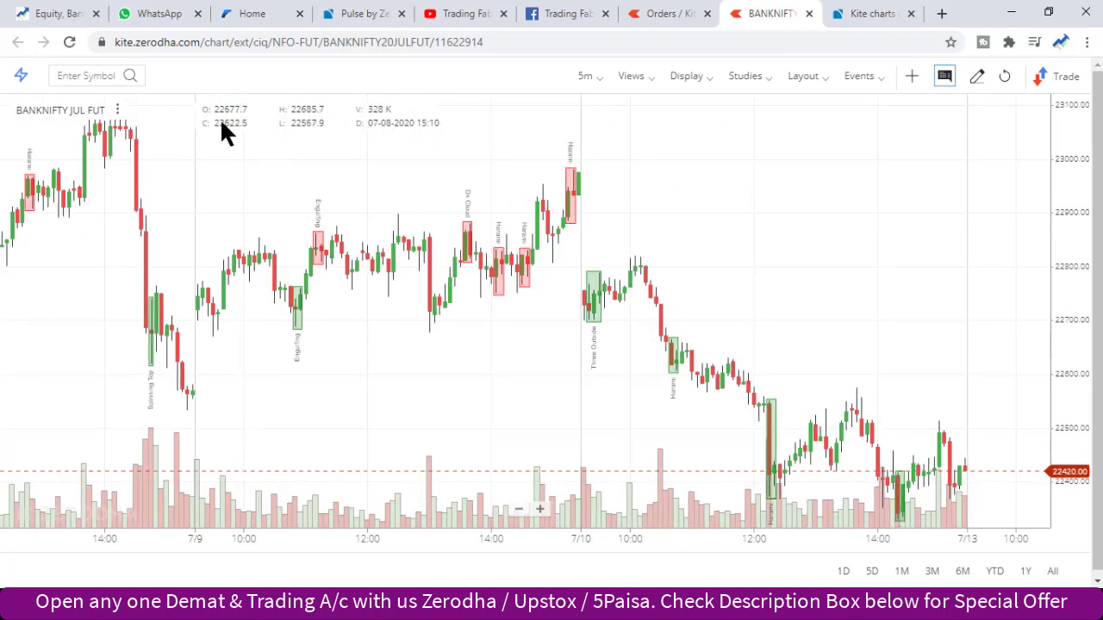
{"action": "scroll", "coordinate": [673, 293], "scroll_direction": "up", "scroll_amount": 3}
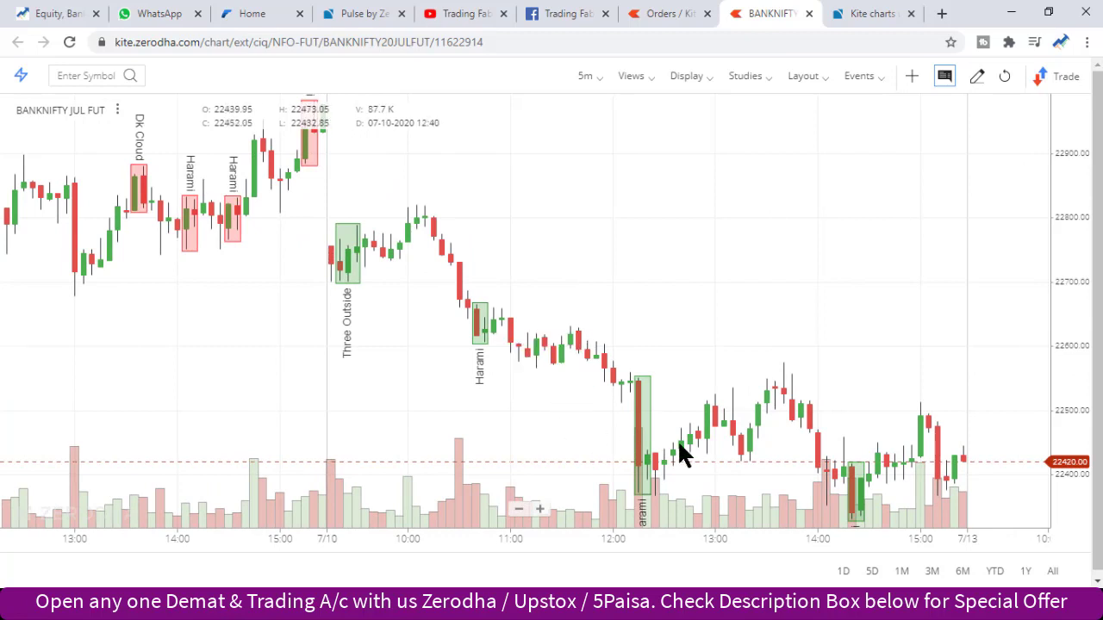
Pan back through earlier candles to review the marked patterns, then revisit the charts article
{"action": "left_click_drag", "start_coordinate": [729, 389], "coordinate": [655, 422]}
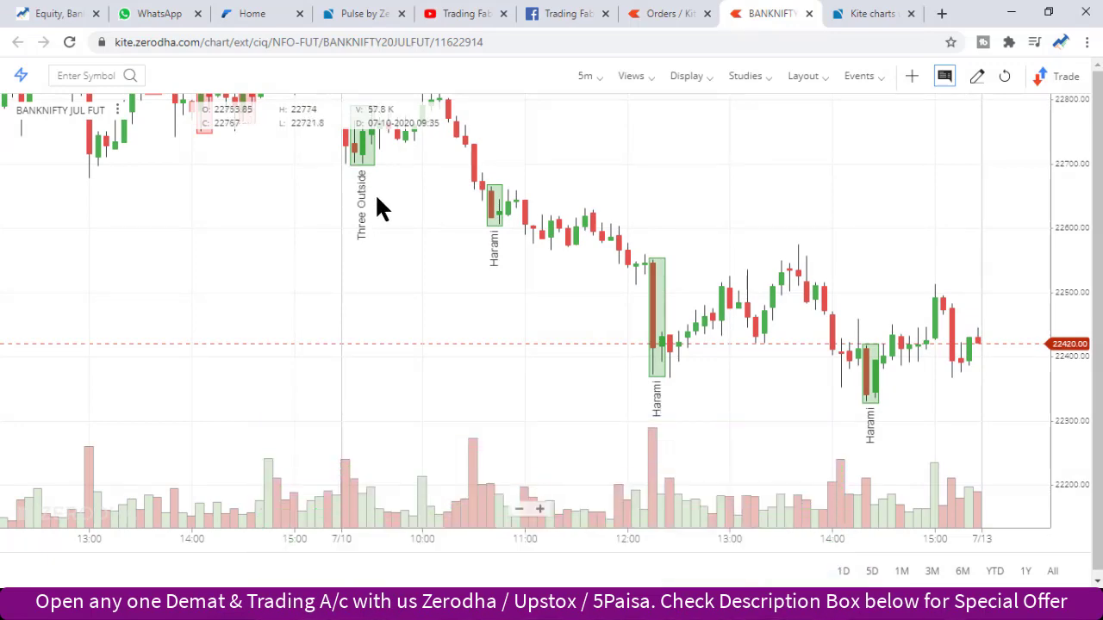
{"action": "left_click_drag", "start_coordinate": [375, 195], "coordinate": [586, 247]}
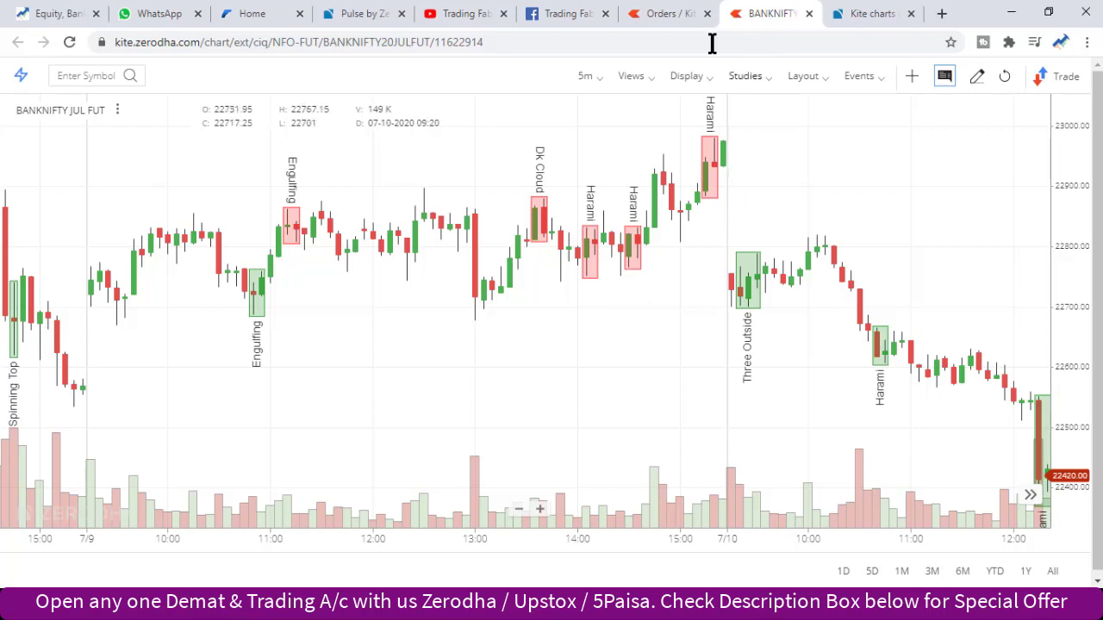
{"action": "left_click", "coordinate": [858, 13]}
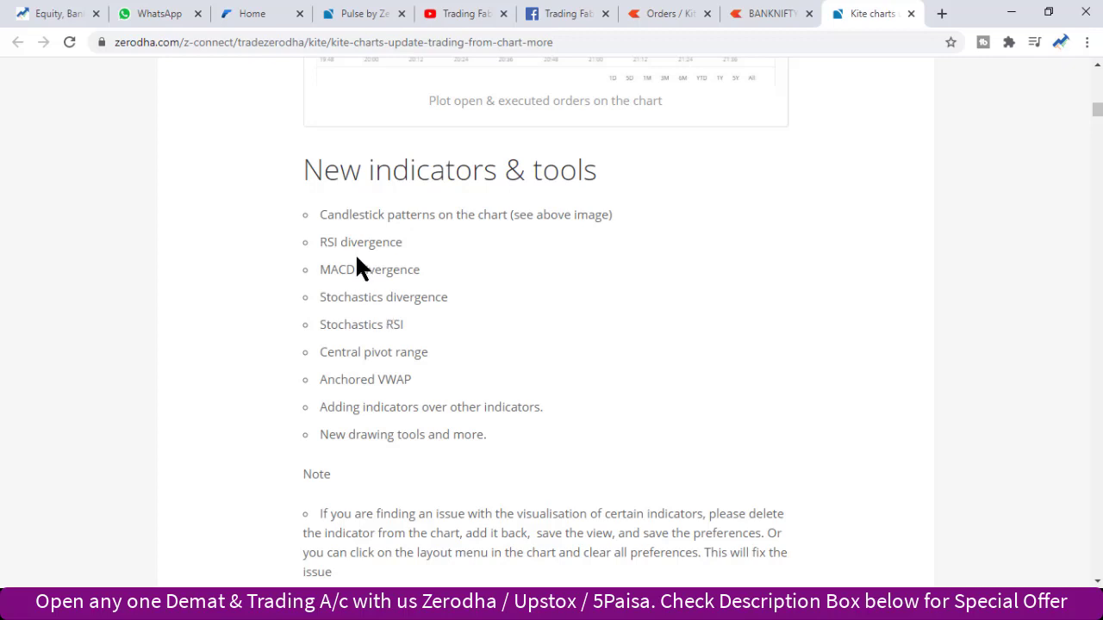
Remove the vol undr and Candlestick Patterns studies from the BANKNIFTY chart
{"action": "left_click", "coordinate": [786, 16]}
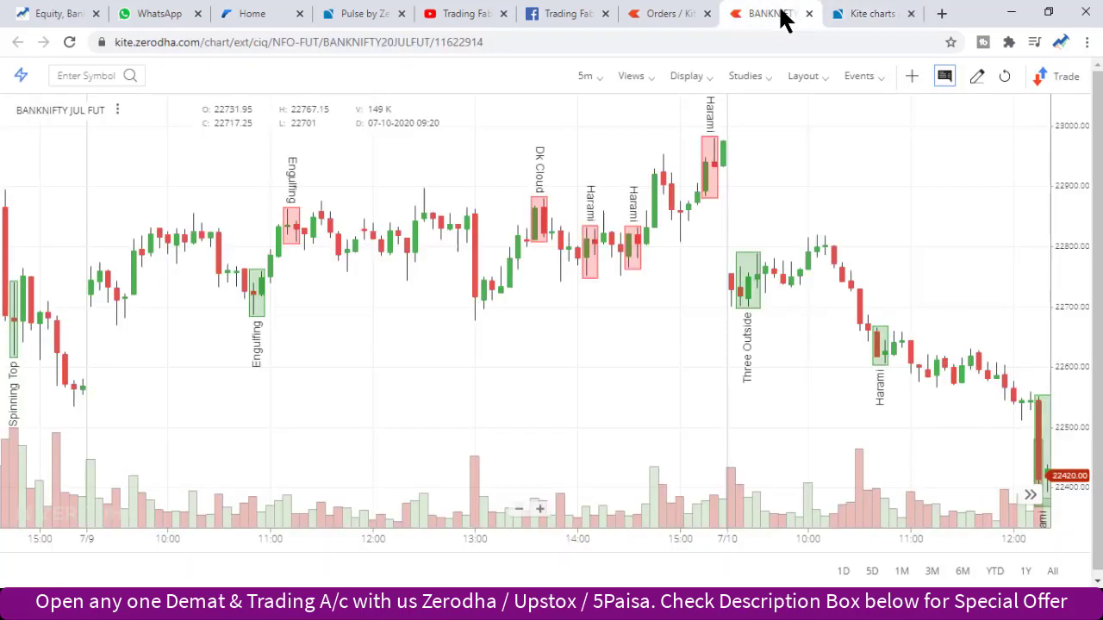
{"action": "right_click", "coordinate": [761, 86]}
{"action": "left_click", "coordinate": [748, 86]}
{"action": "left_click", "coordinate": [746, 79]}
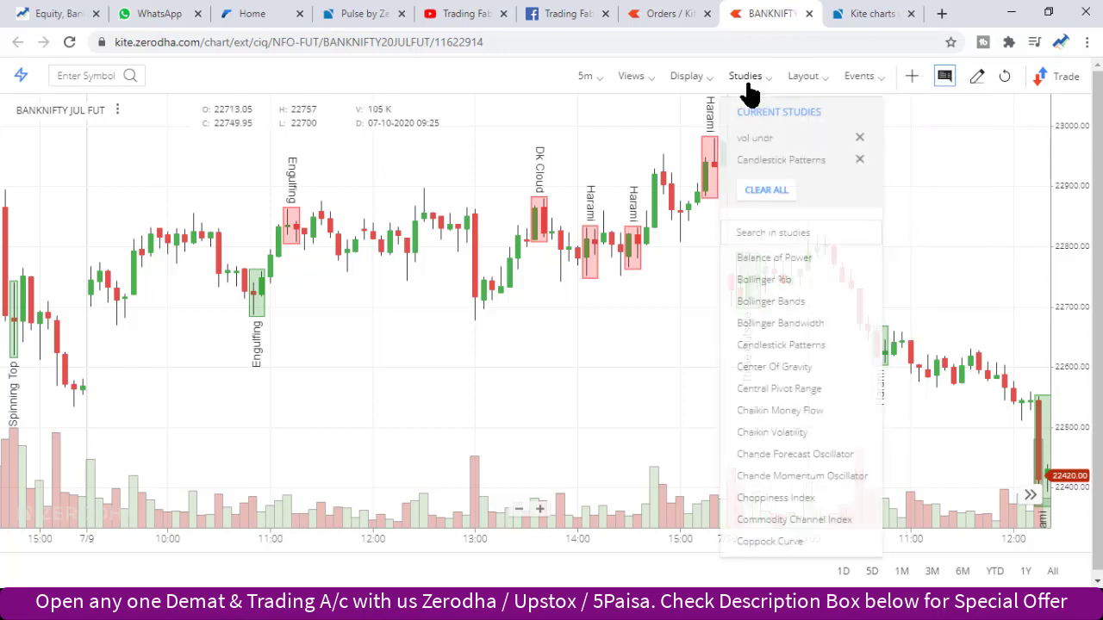
{"action": "left_click", "coordinate": [859, 138]}
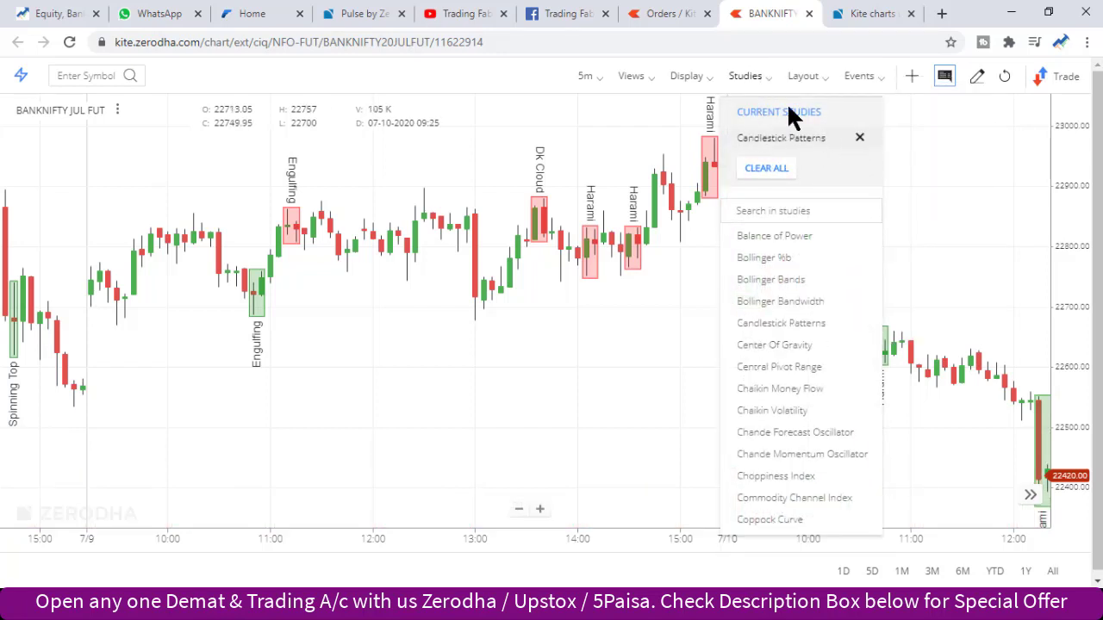
{"action": "left_click", "coordinate": [748, 78]}
{"action": "left_click", "coordinate": [757, 86]}
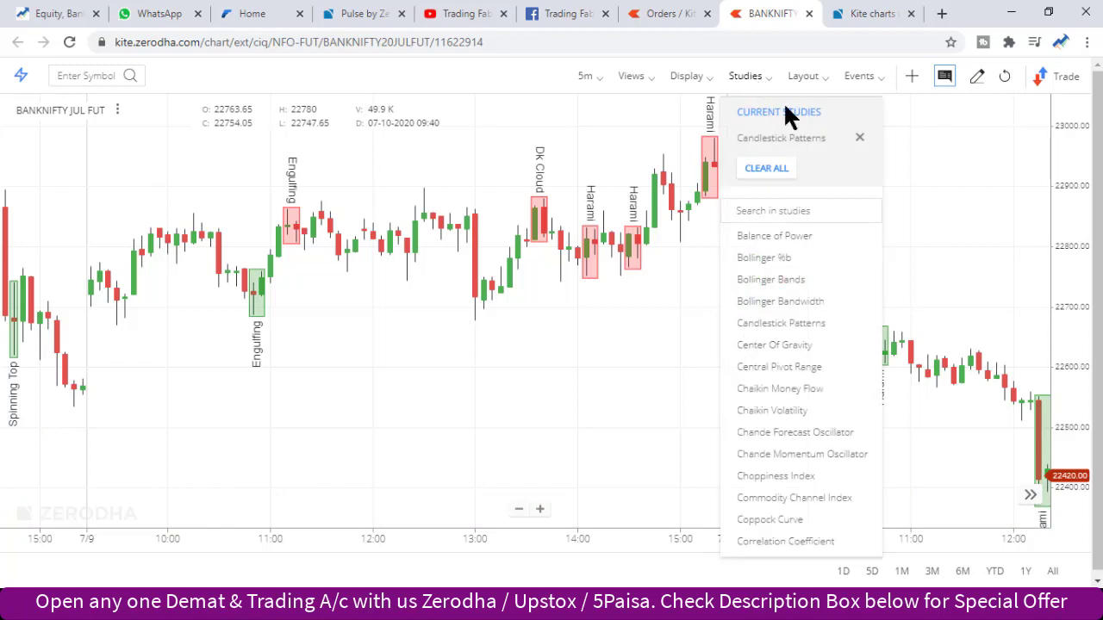
{"action": "left_click", "coordinate": [854, 140]}
{"action": "left_click", "coordinate": [611, 328]}
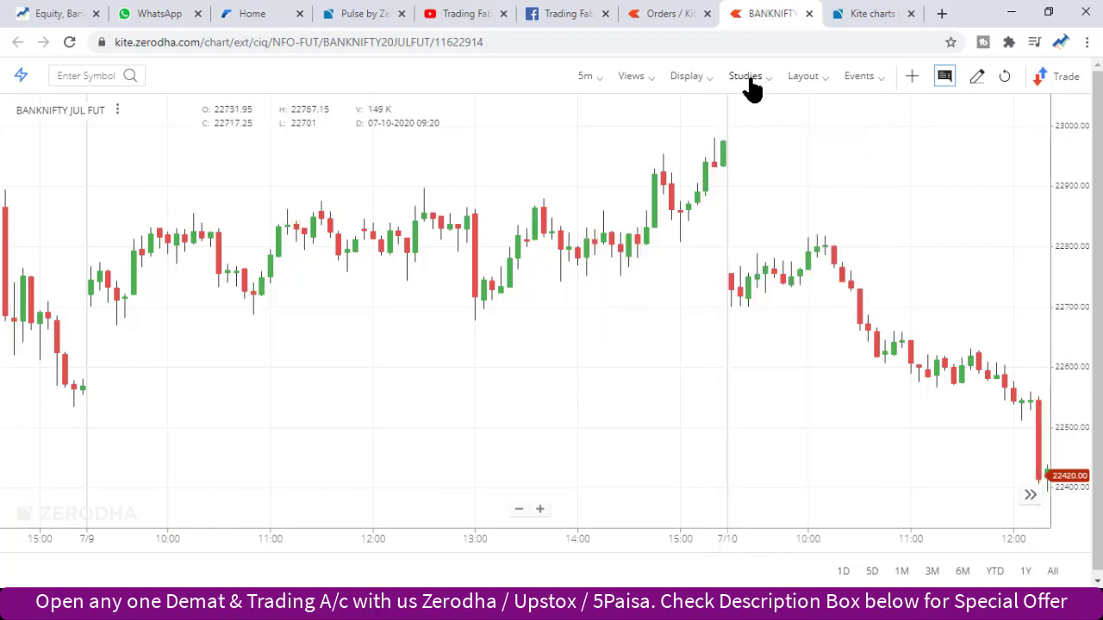
Add the RSI Divergence study and drag its panel divider up to enlarge it
{"action": "left_click", "coordinate": [752, 86]}
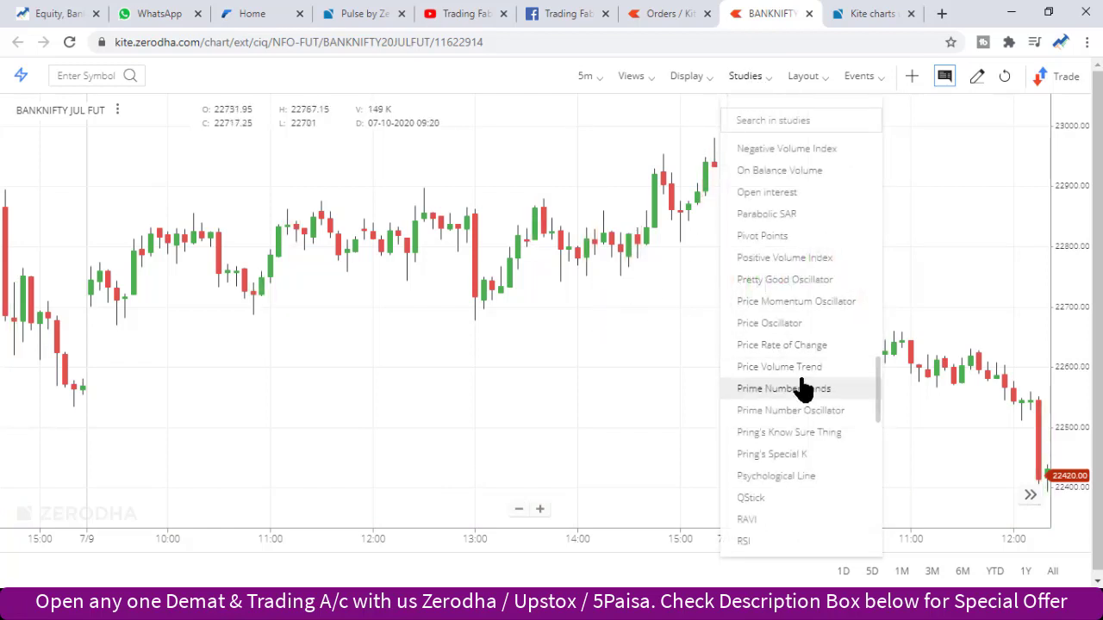
{"action": "scroll", "coordinate": [802, 388], "scroll_direction": "down", "scroll_amount": 1}
{"action": "scroll", "coordinate": [802, 387], "scroll_direction": "down", "scroll_amount": 1}
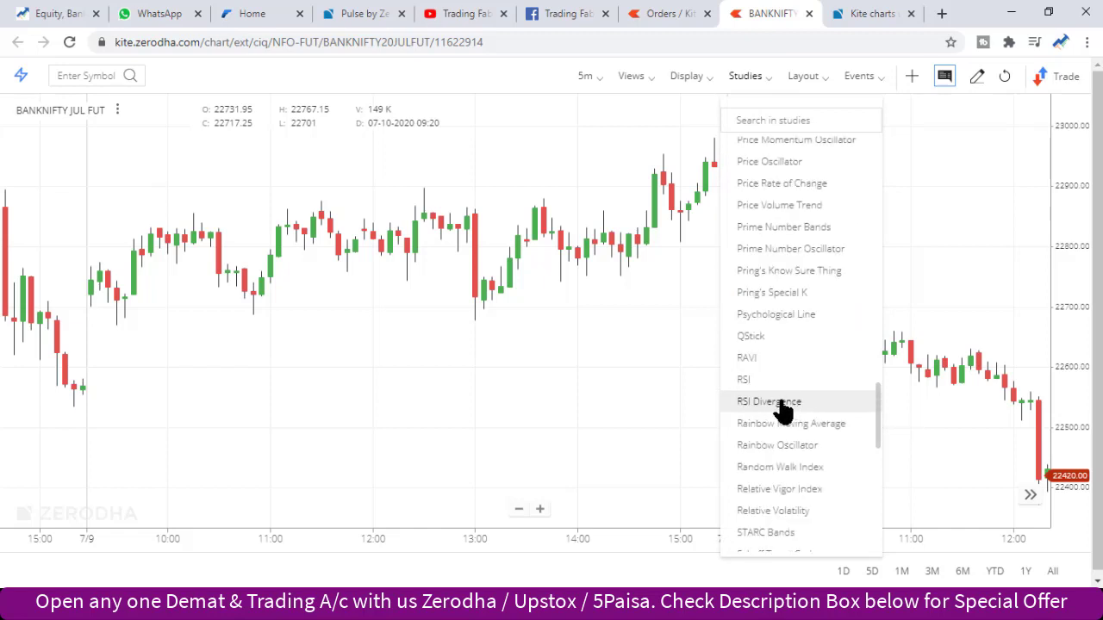
{"action": "left_click", "coordinate": [781, 405]}
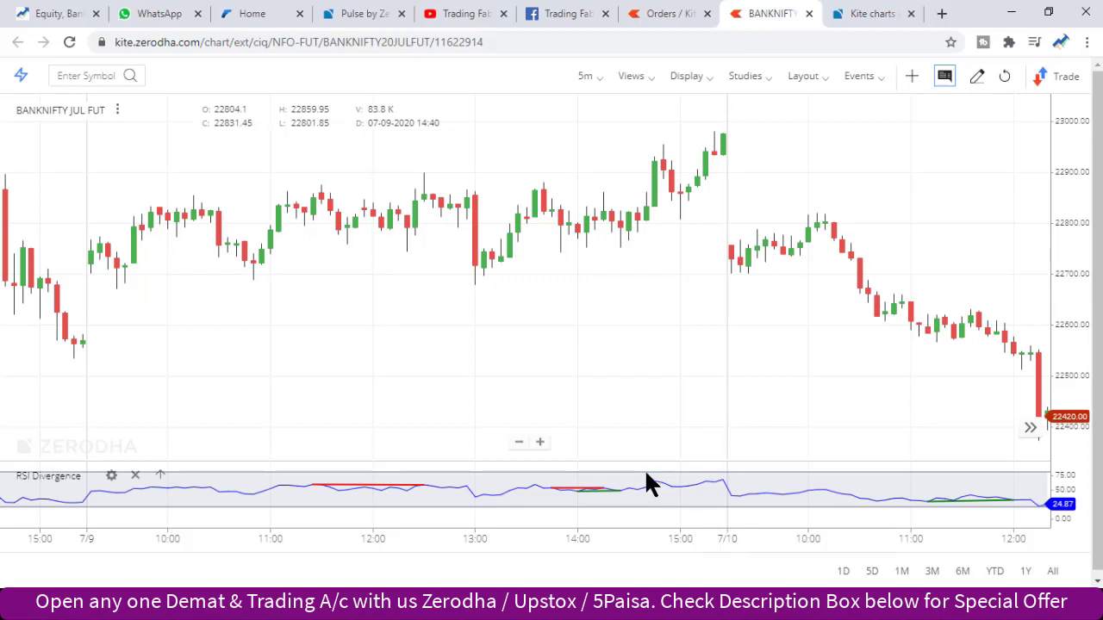
{"action": "left_click_drag", "start_coordinate": [650, 463], "coordinate": [645, 288]}
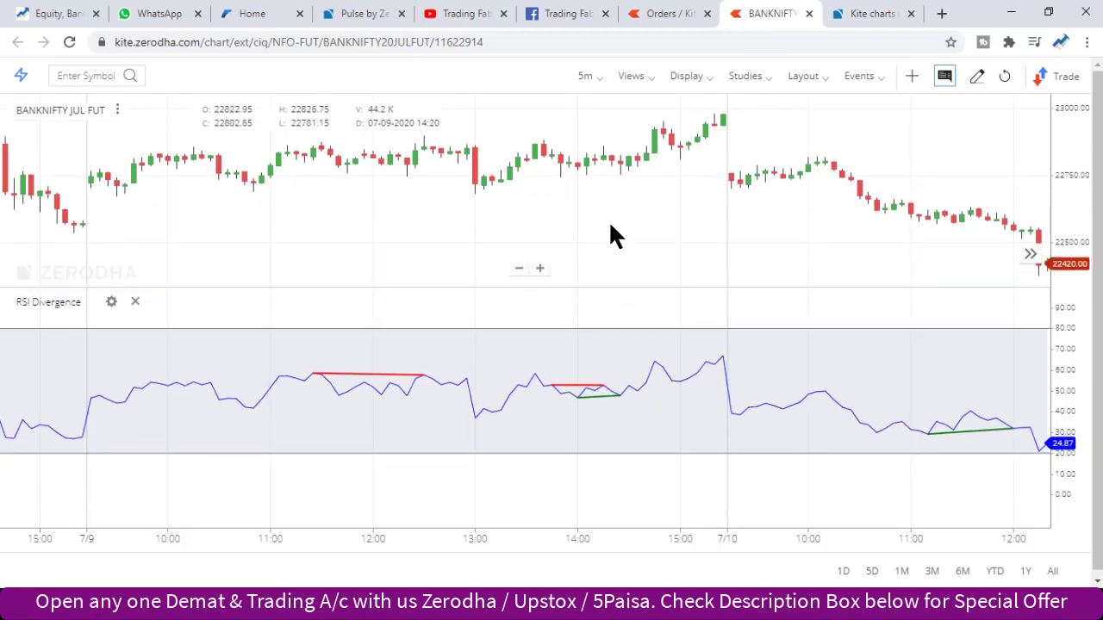
Switch the BANKNIFTY JUL FUT chart to a line chart and zoom out to a wider date range
{"action": "left_click", "coordinate": [646, 84]}
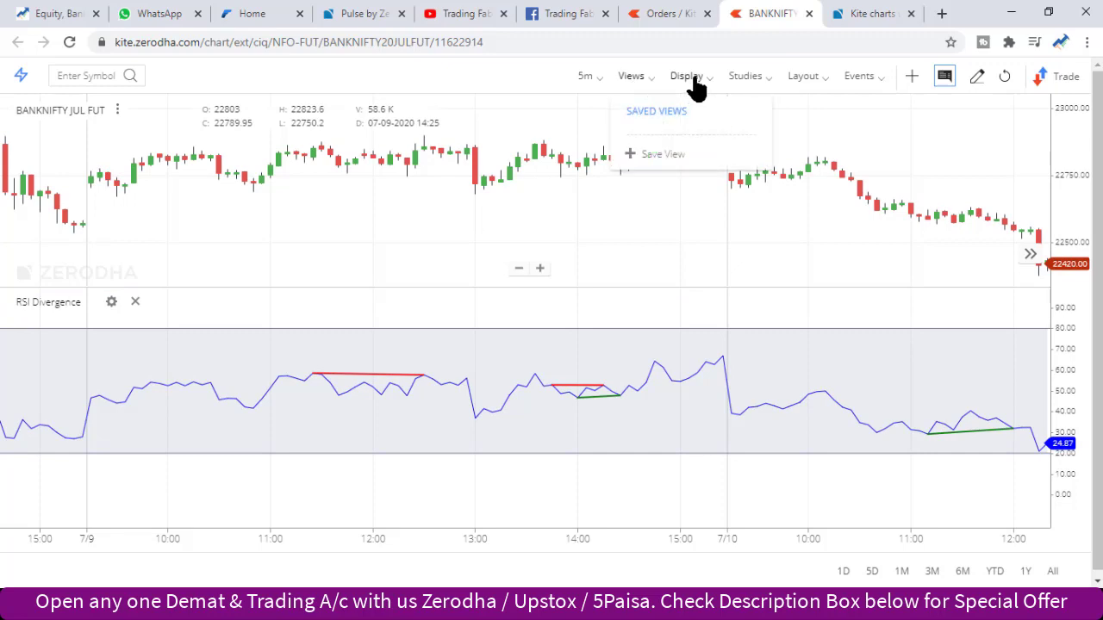
{"action": "left_click", "coordinate": [696, 82]}
{"action": "left_click", "coordinate": [795, 207]}
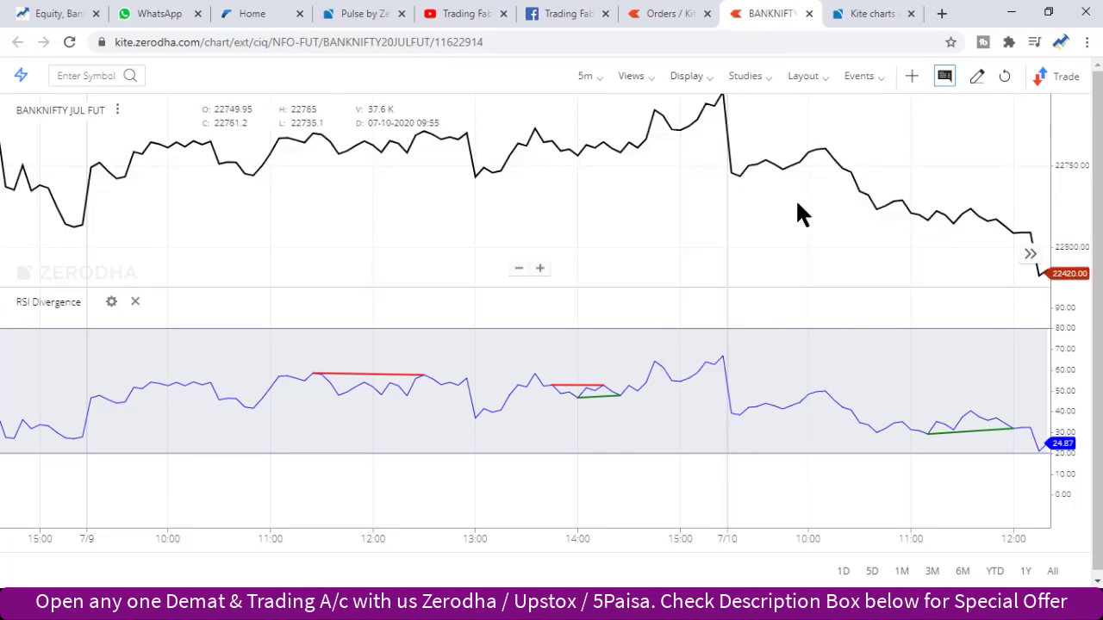
{"action": "scroll", "coordinate": [655, 234], "scroll_direction": "down", "scroll_amount": 3}
{"action": "scroll", "coordinate": [655, 233], "scroll_direction": "down", "scroll_amount": 2}
{"action": "scroll", "coordinate": [654, 233], "scroll_direction": "down", "scroll_amount": 2}
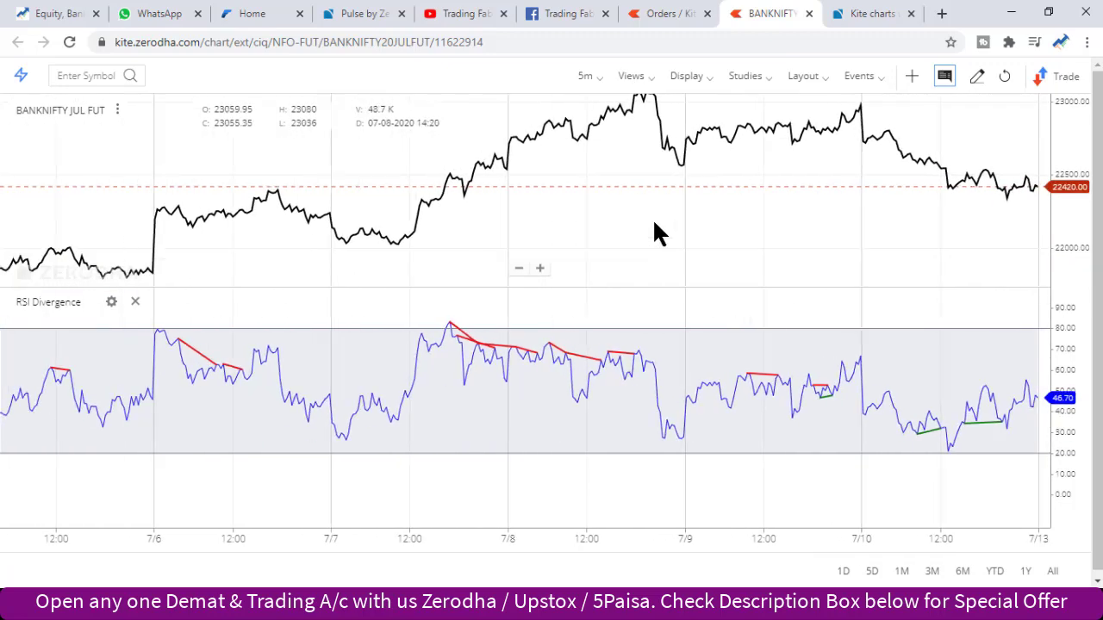
{"action": "scroll", "coordinate": [732, 254], "scroll_direction": "up", "scroll_amount": 2}
{"action": "scroll", "coordinate": [747, 259], "scroll_direction": "up", "scroll_amount": 1}
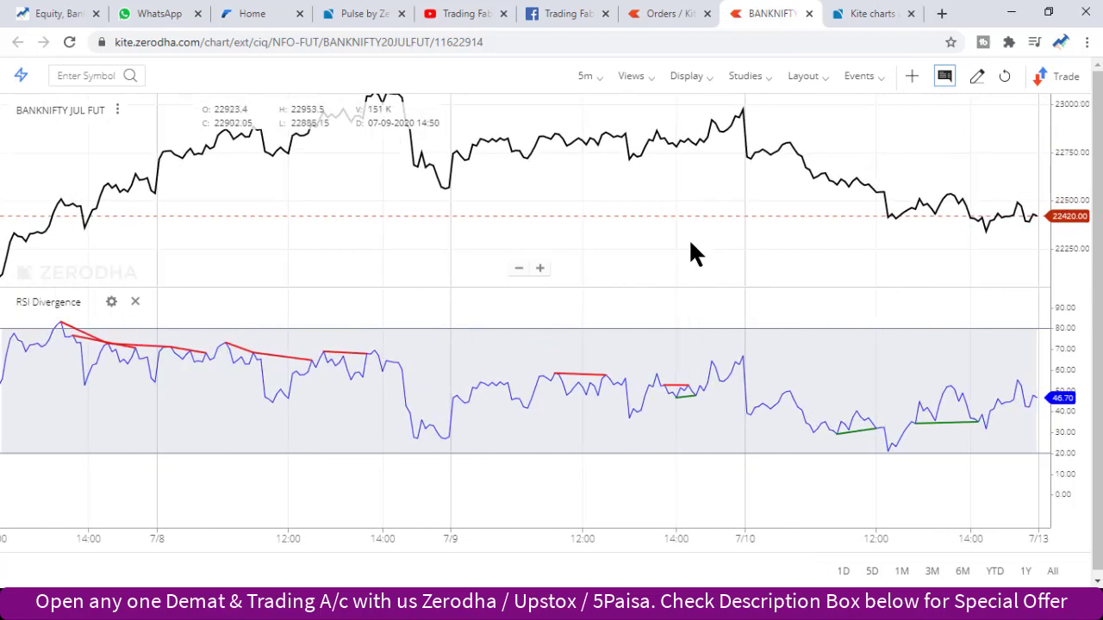
{"action": "scroll", "coordinate": [689, 245], "scroll_direction": "down", "scroll_amount": 2}
{"action": "scroll", "coordinate": [689, 245], "scroll_direction": "down", "scroll_amount": 2}
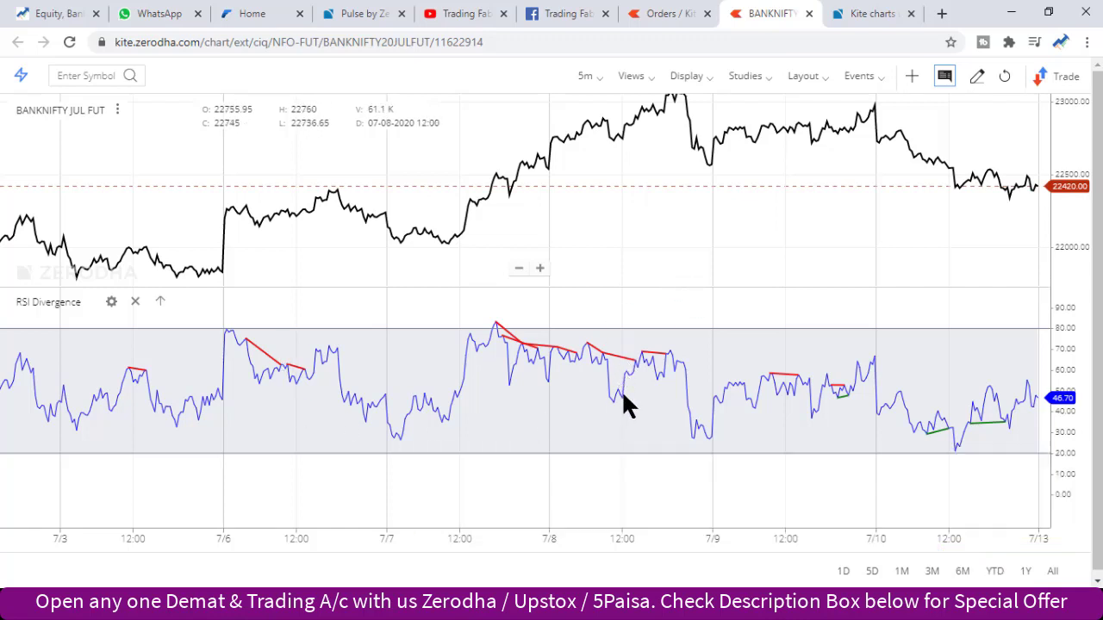
Add the MACD Divergence study, close the RSI Divergence pane, and drag the MACD pane taller
{"action": "left_click", "coordinate": [756, 85]}
{"action": "scroll", "coordinate": [802, 441], "scroll_direction": "down", "scroll_amount": 2}
{"action": "scroll", "coordinate": [800, 436], "scroll_direction": "up", "scroll_amount": 5}
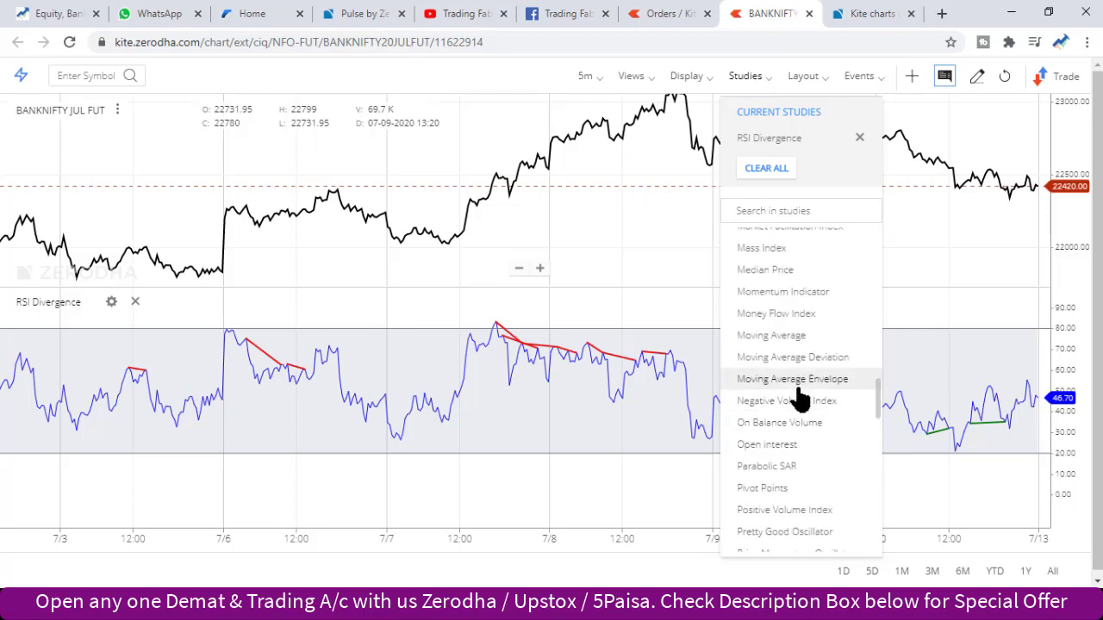
{"action": "scroll", "coordinate": [798, 380], "scroll_direction": "up", "scroll_amount": 2}
{"action": "left_click", "coordinate": [788, 291]}
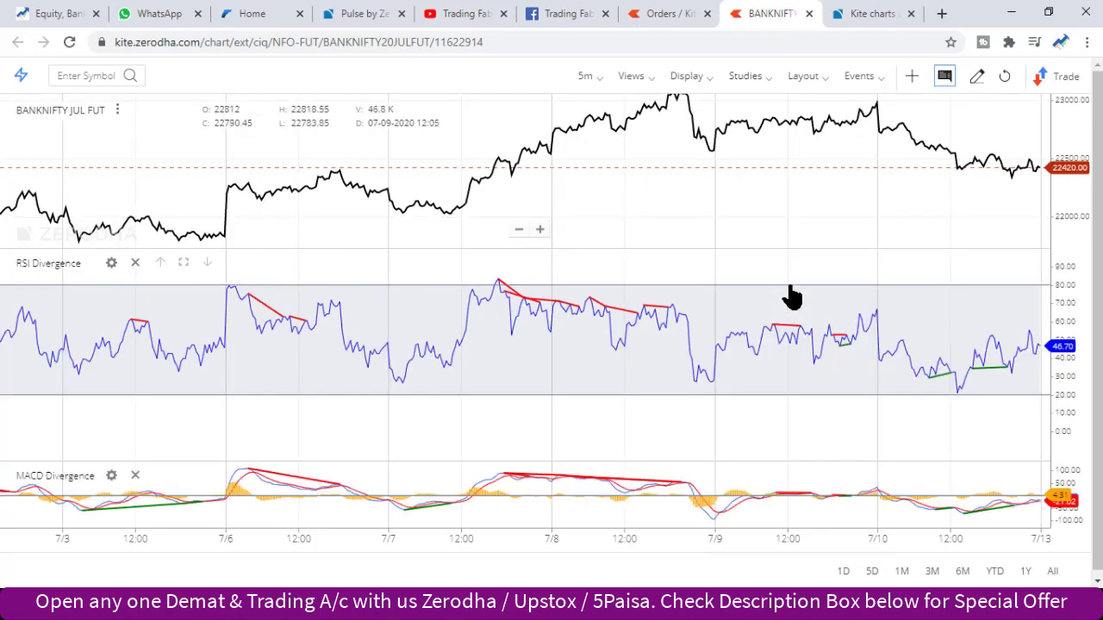
{"action": "left_click", "coordinate": [134, 263]}
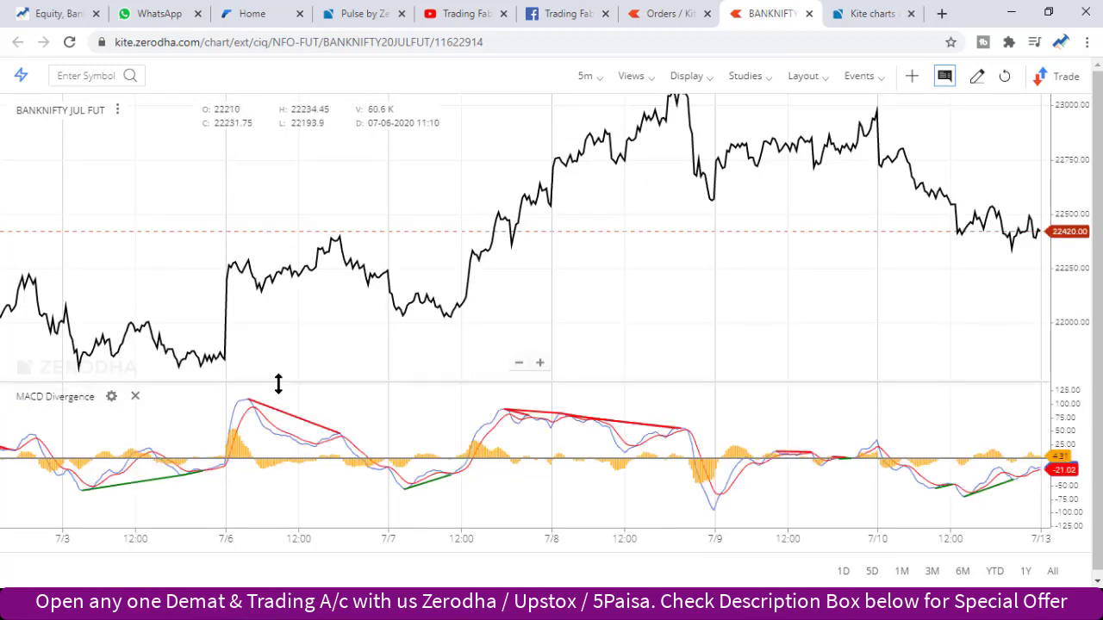
{"action": "left_click_drag", "start_coordinate": [278, 382], "coordinate": [275, 310]}
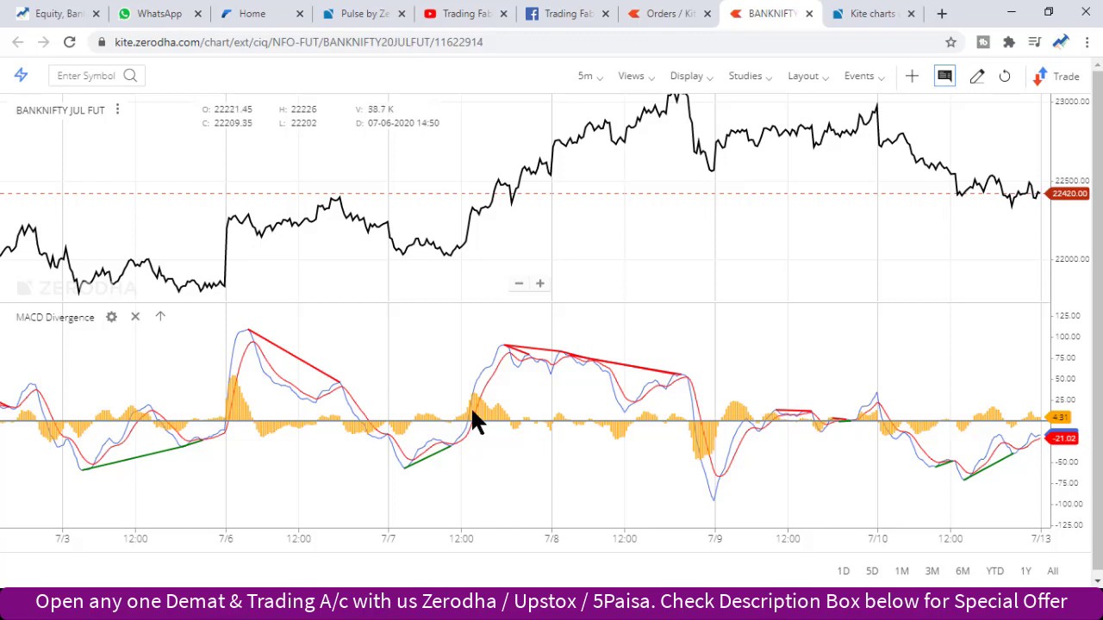
Glance at the Kite charts update article, then remove the MACD Divergence panel from the chart
{"action": "left_click", "coordinate": [836, 14]}
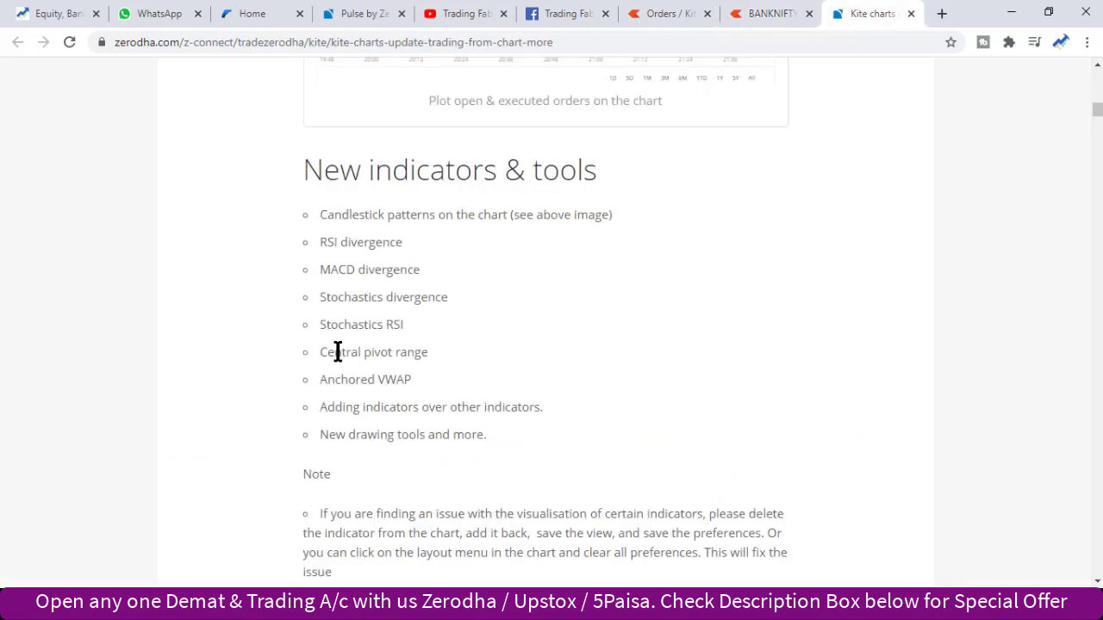
{"action": "left_click", "coordinate": [763, 13]}
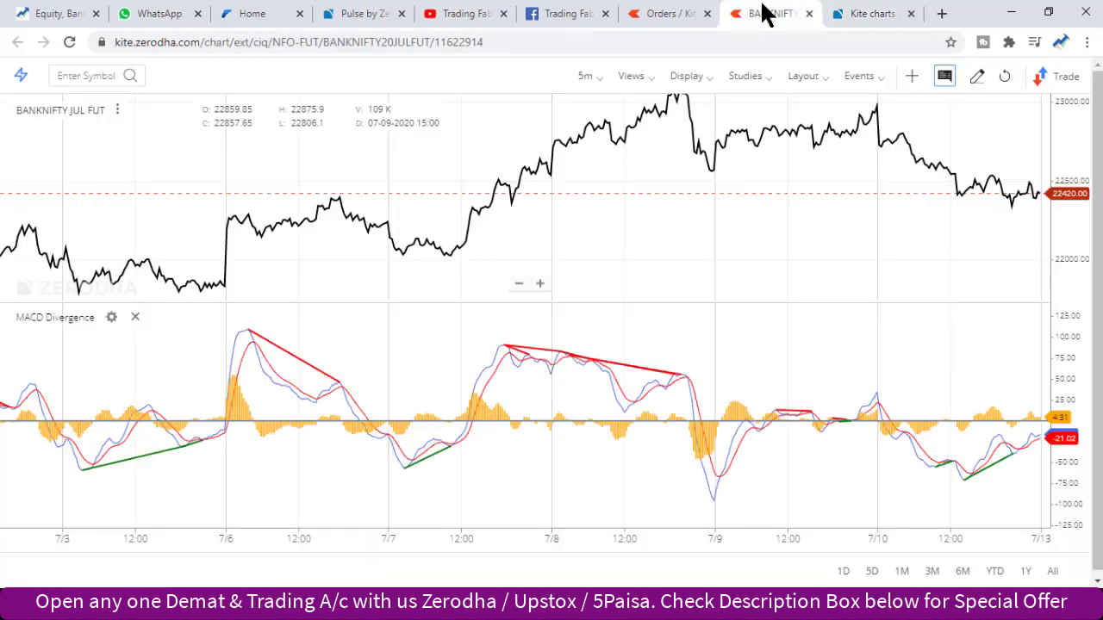
{"action": "left_click", "coordinate": [135, 317]}
Add the Central Pivot Range study to the BANKNIFTY price chart
{"action": "left_click", "coordinate": [758, 82]}
{"action": "scroll", "coordinate": [833, 227], "scroll_direction": "up", "scroll_amount": 5}
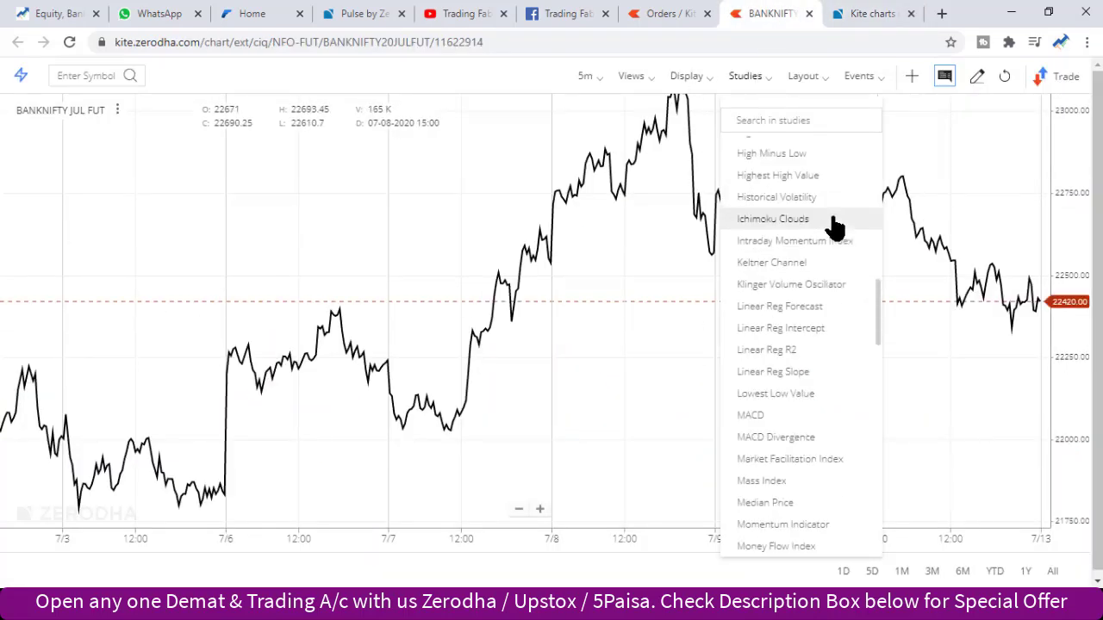
{"action": "scroll", "coordinate": [832, 227], "scroll_direction": "up", "scroll_amount": 6}
{"action": "scroll", "coordinate": [832, 226], "scroll_direction": "up", "scroll_amount": 2}
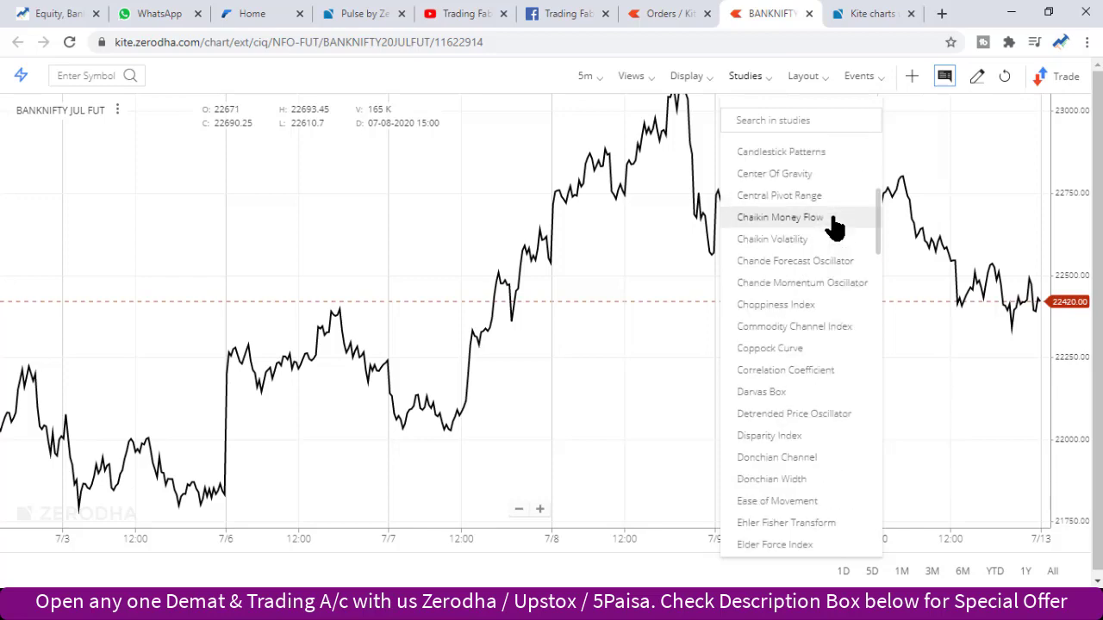
{"action": "left_click", "coordinate": [779, 196]}
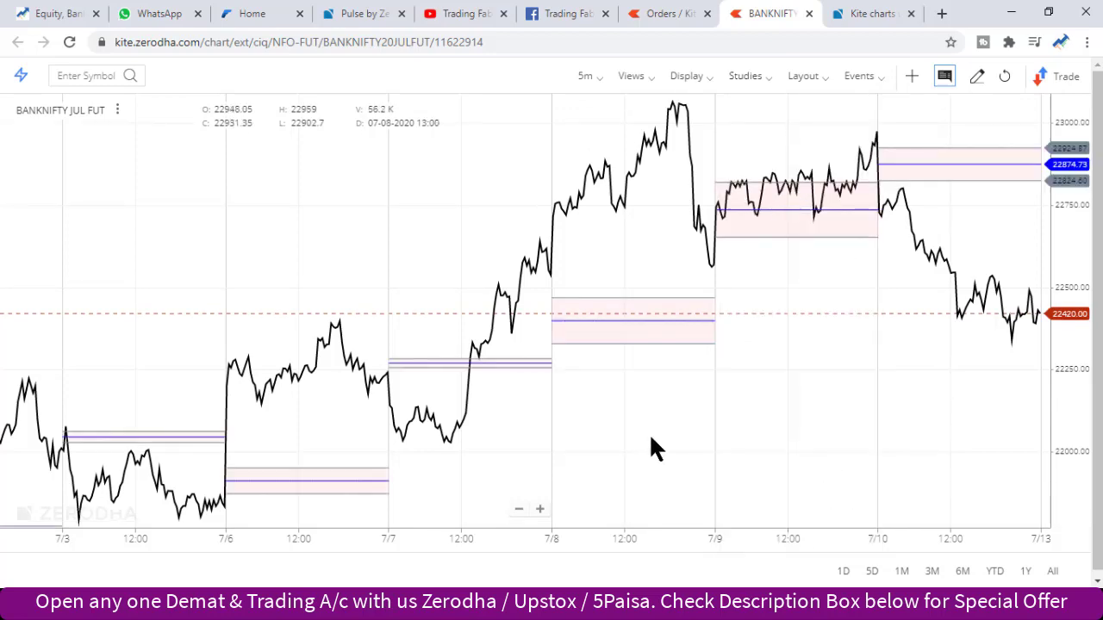
{"action": "scroll", "coordinate": [723, 358], "scroll_direction": "down", "scroll_amount": 3}
{"action": "scroll", "coordinate": [729, 356], "scroll_direction": "up", "scroll_amount": 3}
{"action": "scroll", "coordinate": [730, 361], "scroll_direction": "up", "scroll_amount": 2}
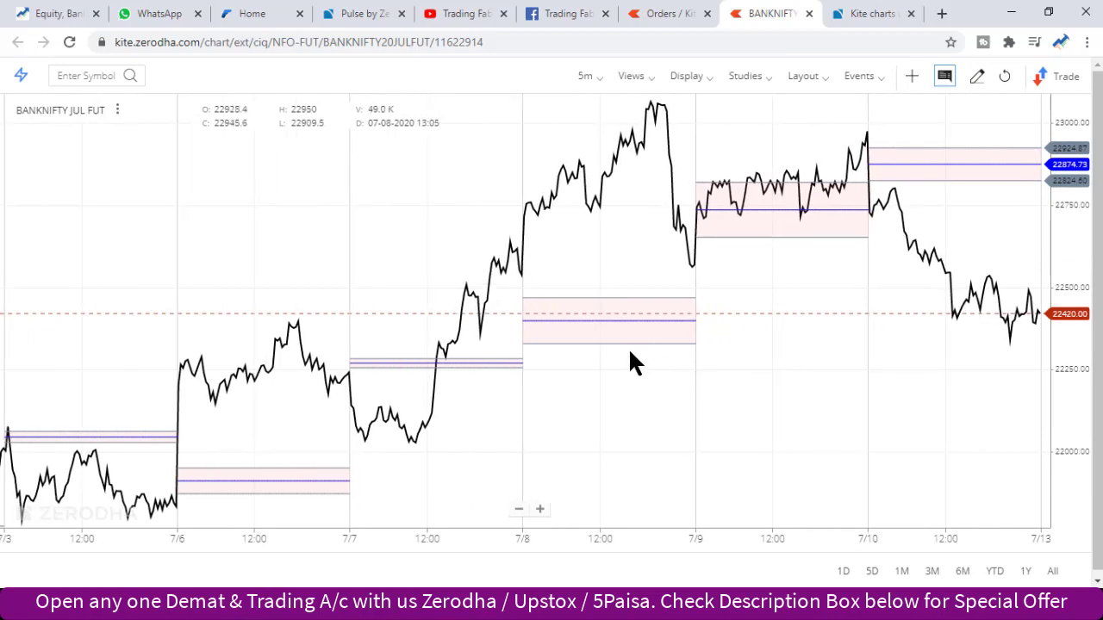
{"action": "scroll", "coordinate": [630, 362], "scroll_direction": "up", "scroll_amount": 3}
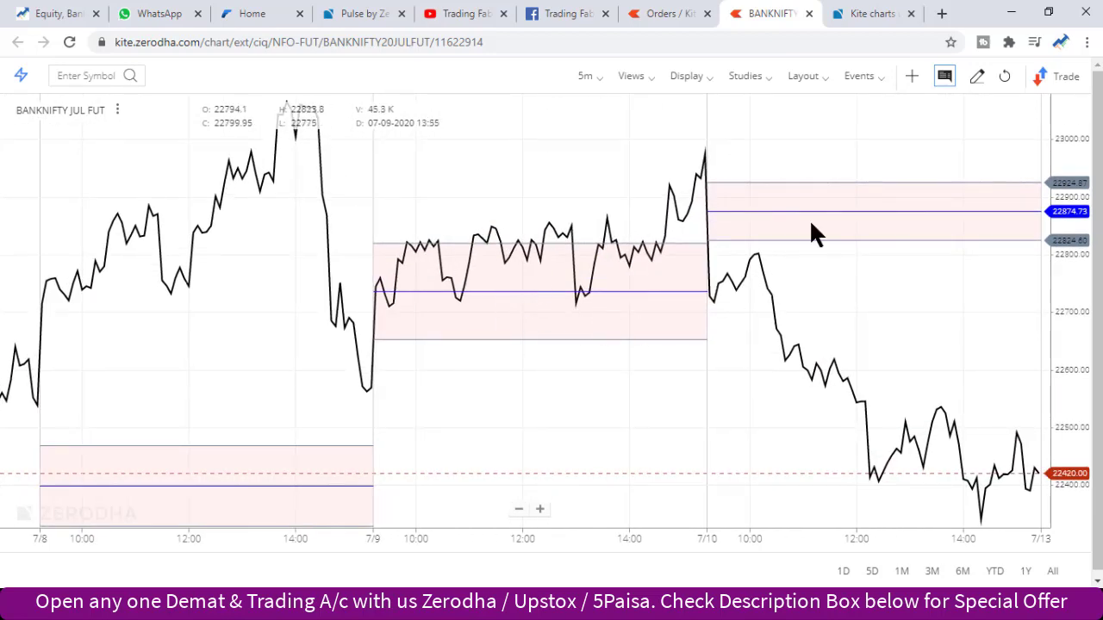
{"action": "left_click", "coordinate": [872, 13]}
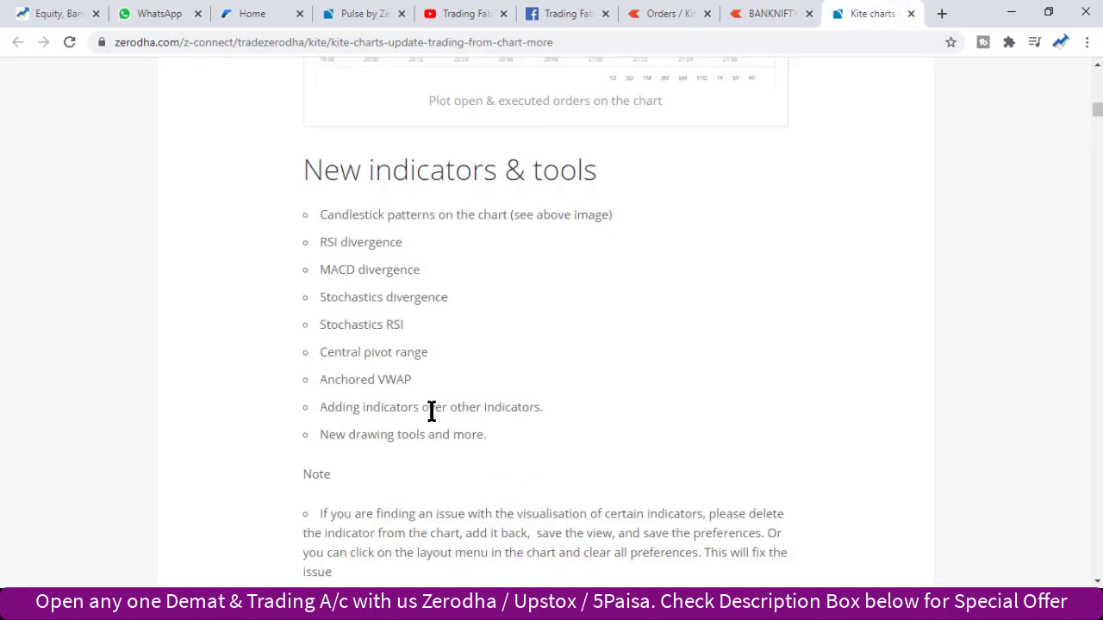
{"action": "left_click", "coordinate": [761, 12]}
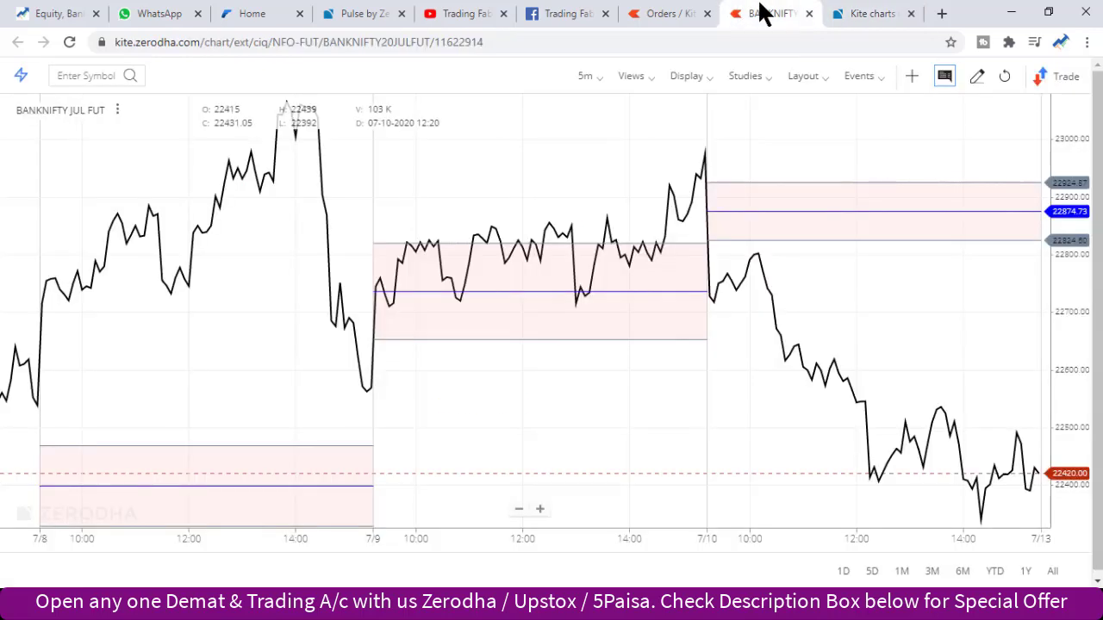
Remove the Central Pivot Range study from the chart
{"action": "left_click", "coordinate": [745, 80]}
{"action": "left_click", "coordinate": [855, 137]}
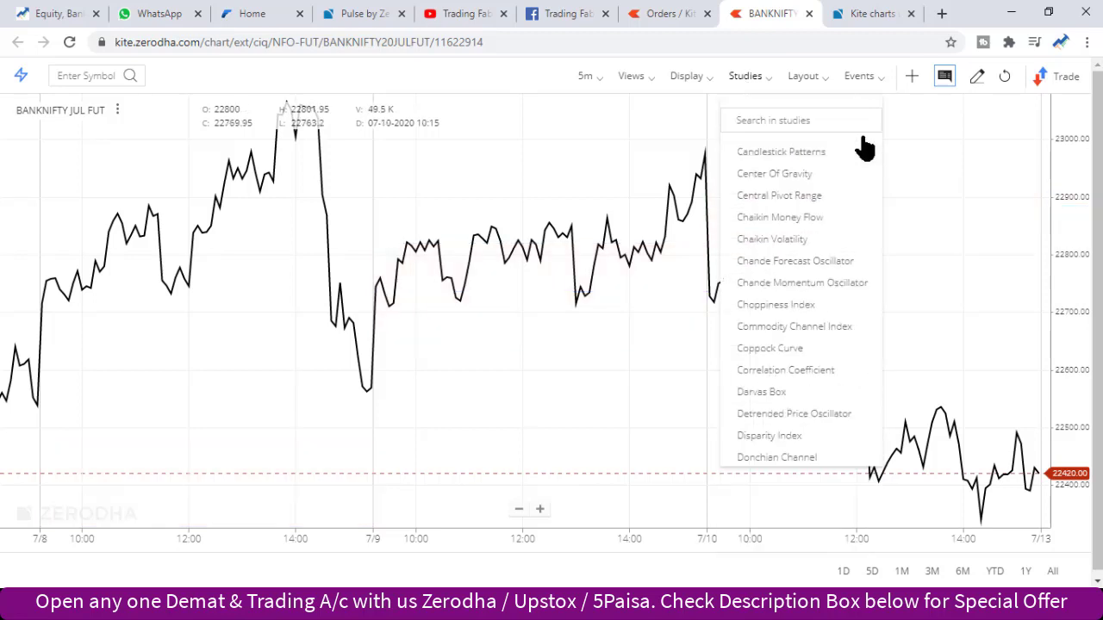
{"action": "left_click", "coordinate": [756, 83]}
Add the MACD (12,26,9) study below the chart and browse the studies list again
{"action": "left_click", "coordinate": [752, 83]}
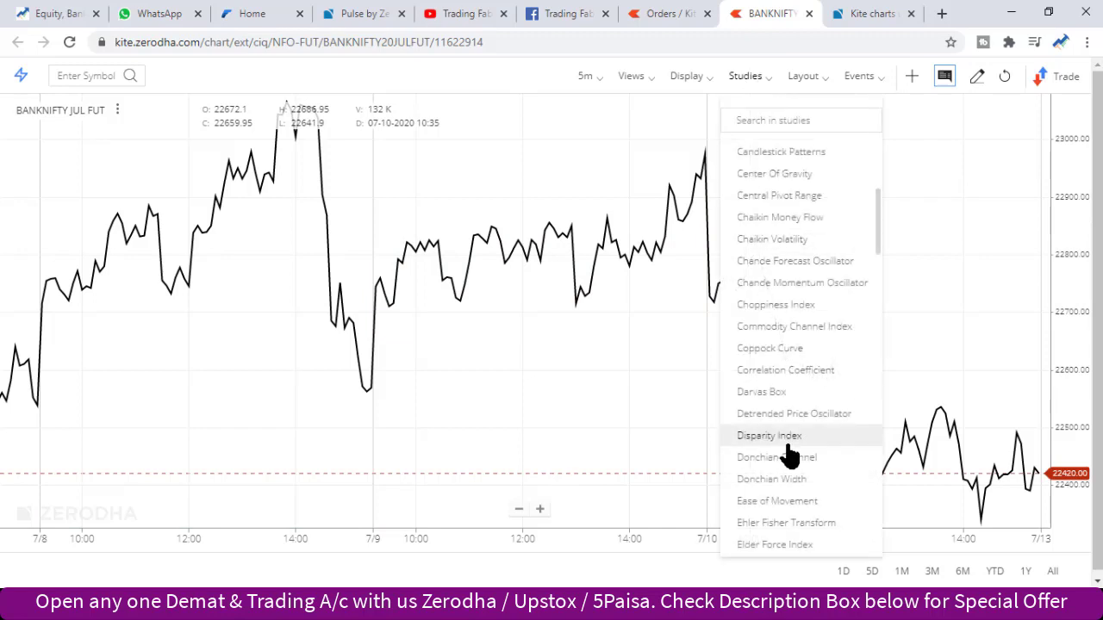
{"action": "scroll", "coordinate": [788, 451], "scroll_direction": "down", "scroll_amount": 3}
{"action": "scroll", "coordinate": [787, 455], "scroll_direction": "down", "scroll_amount": 3}
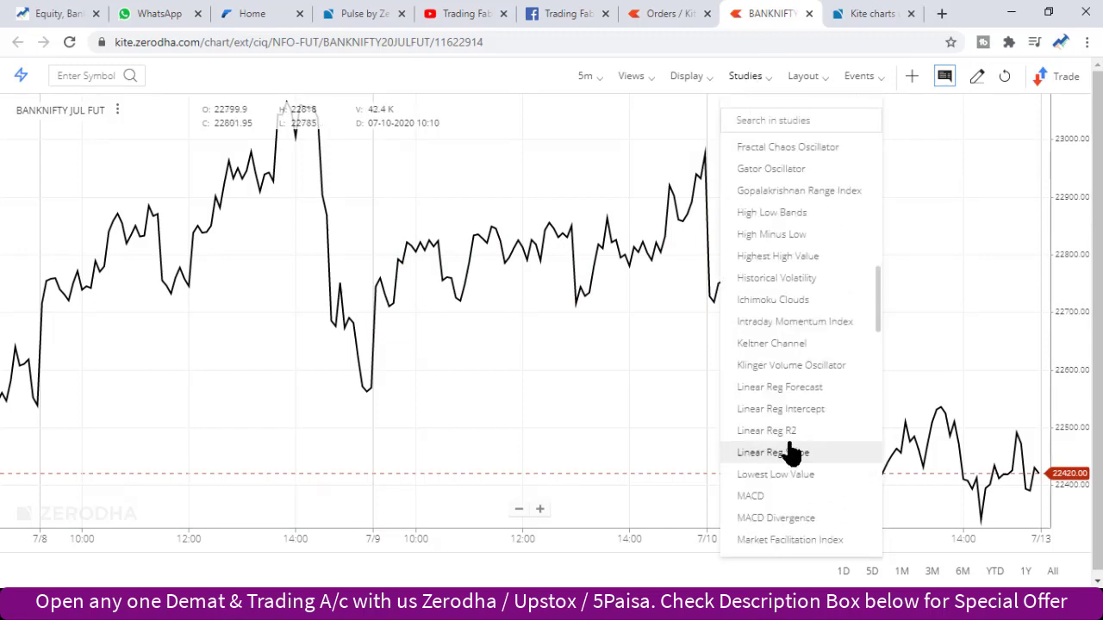
{"action": "left_click", "coordinate": [773, 504]}
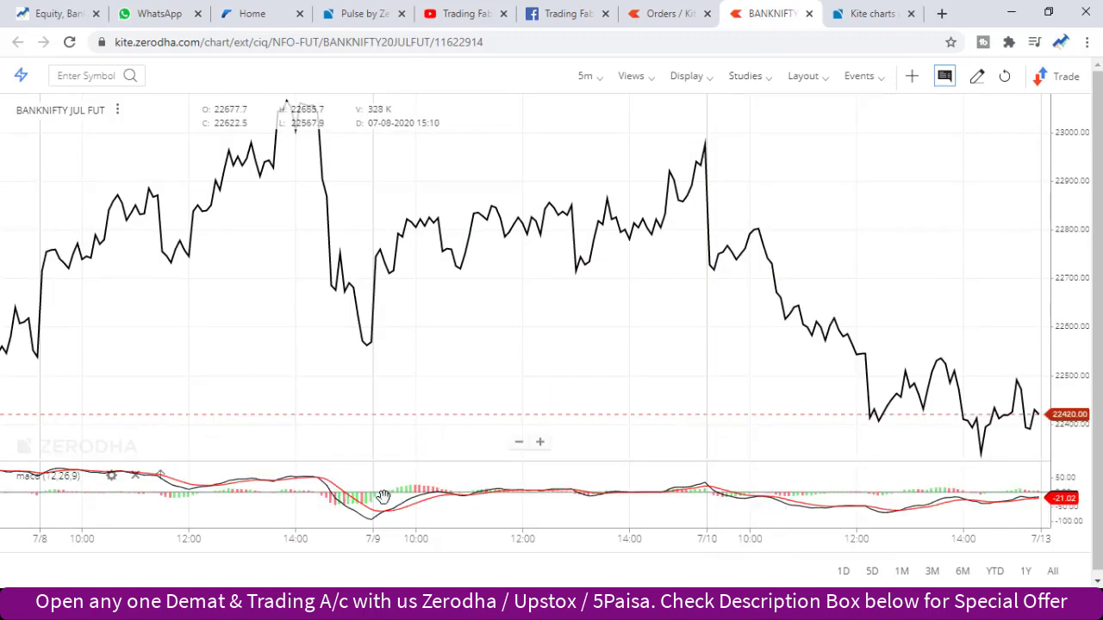
{"action": "left_click", "coordinate": [752, 78]}
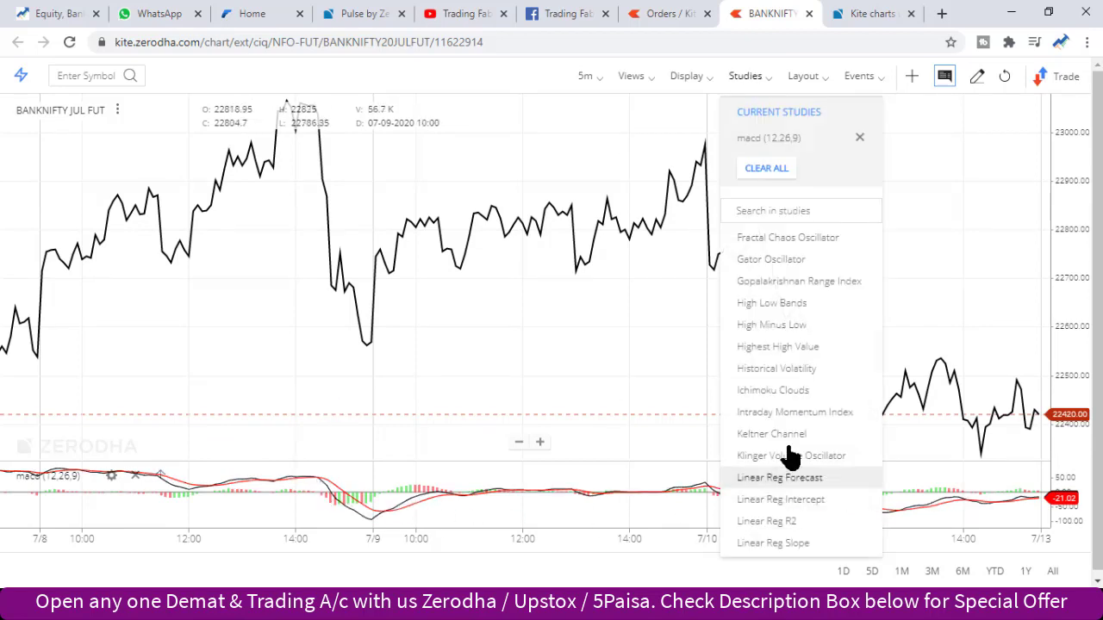
{"action": "scroll", "coordinate": [790, 405], "scroll_direction": "down", "scroll_amount": 2}
{"action": "scroll", "coordinate": [789, 383], "scroll_direction": "down", "scroll_amount": 1}
Add a pink 50-period exponential Moving Average based on MACD (12,26,9) to the MACD panel
{"action": "left_click", "coordinate": [798, 498]}
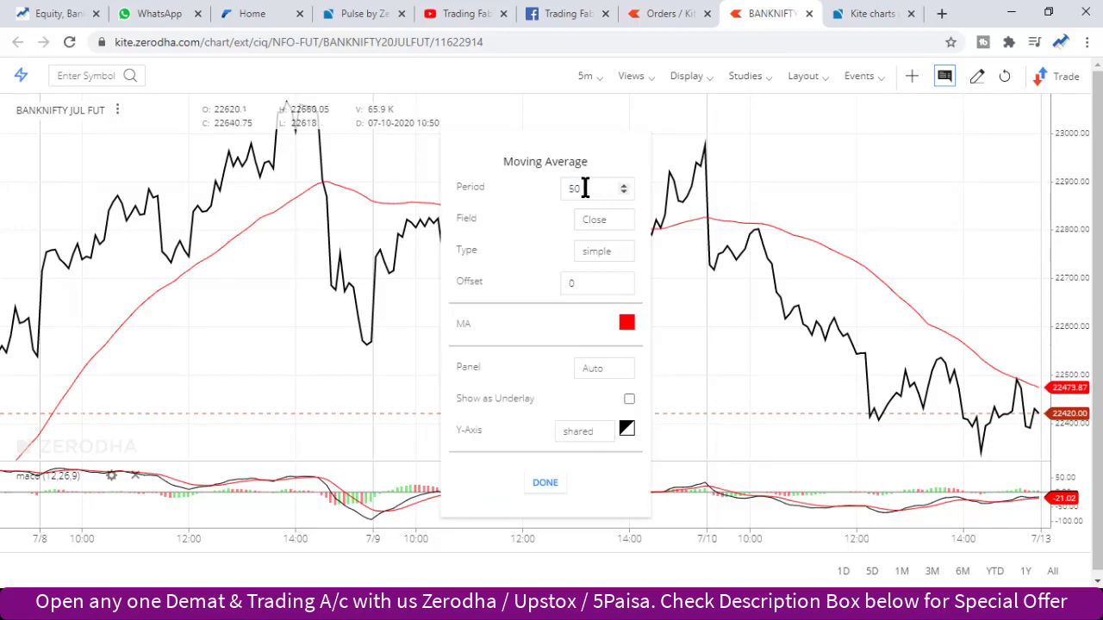
{"action": "left_click", "coordinate": [603, 255]}
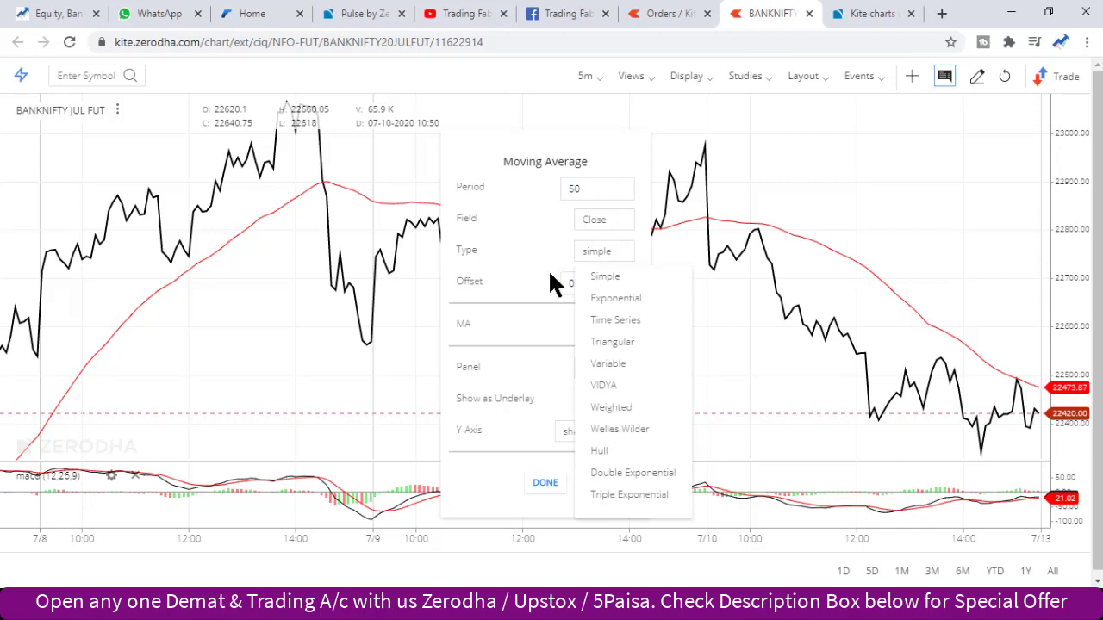
{"action": "left_click", "coordinate": [620, 299]}
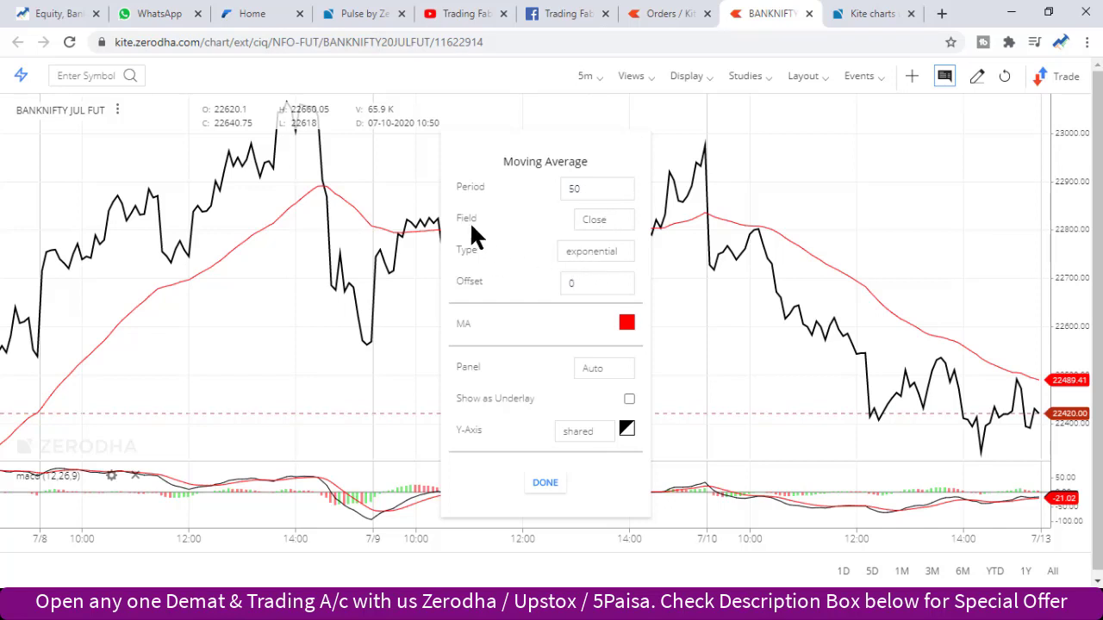
{"action": "left_click", "coordinate": [593, 222]}
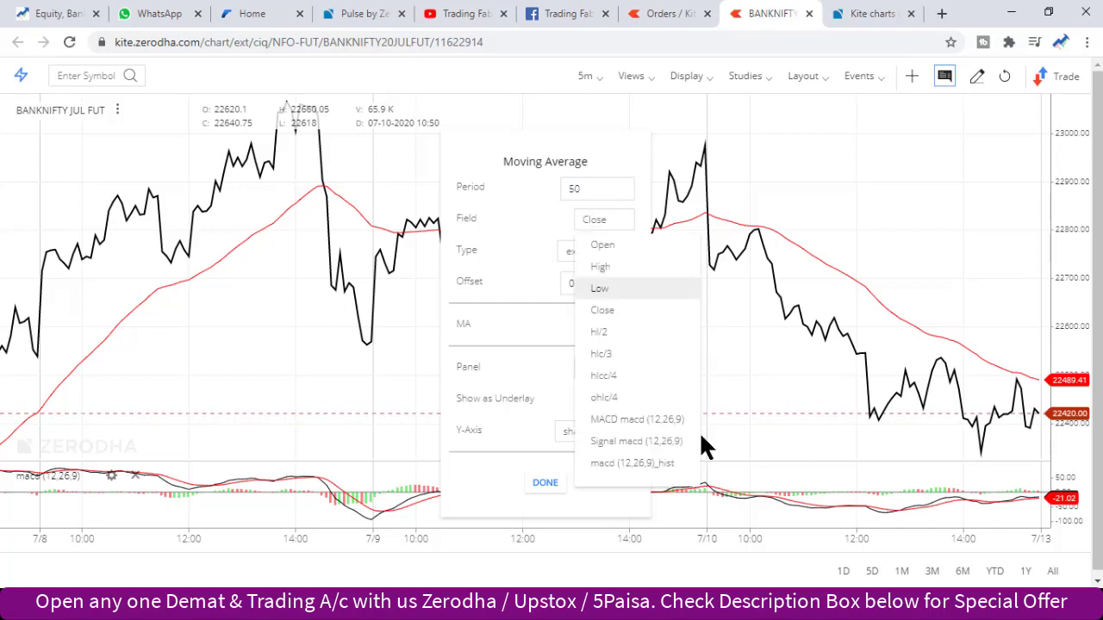
{"action": "left_click", "coordinate": [653, 428]}
{"action": "left_click", "coordinate": [627, 325]}
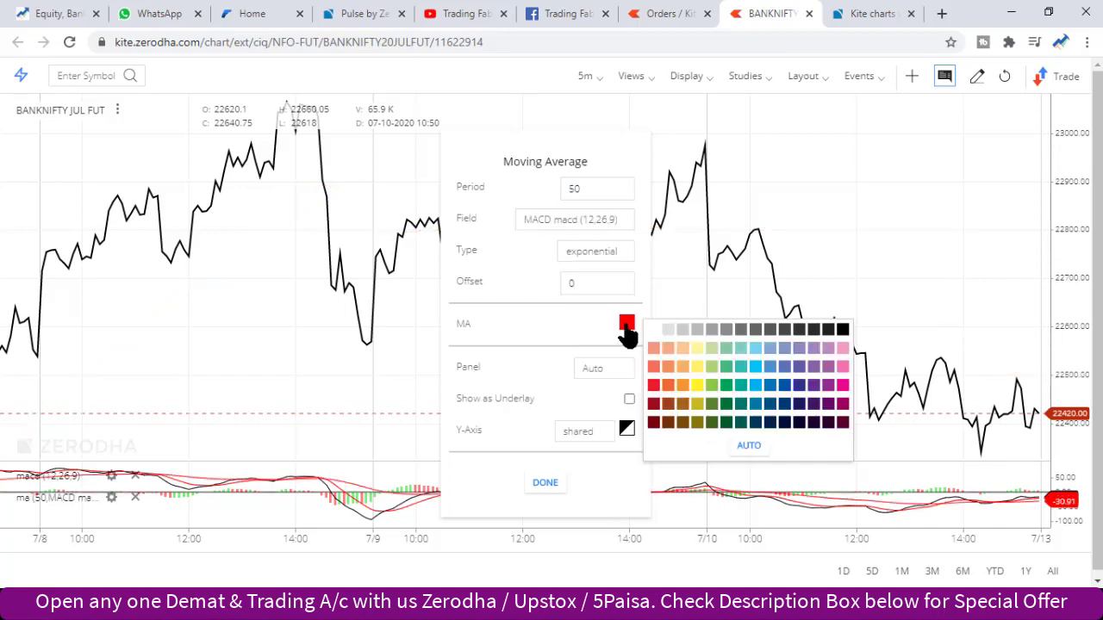
{"action": "left_click", "coordinate": [842, 385]}
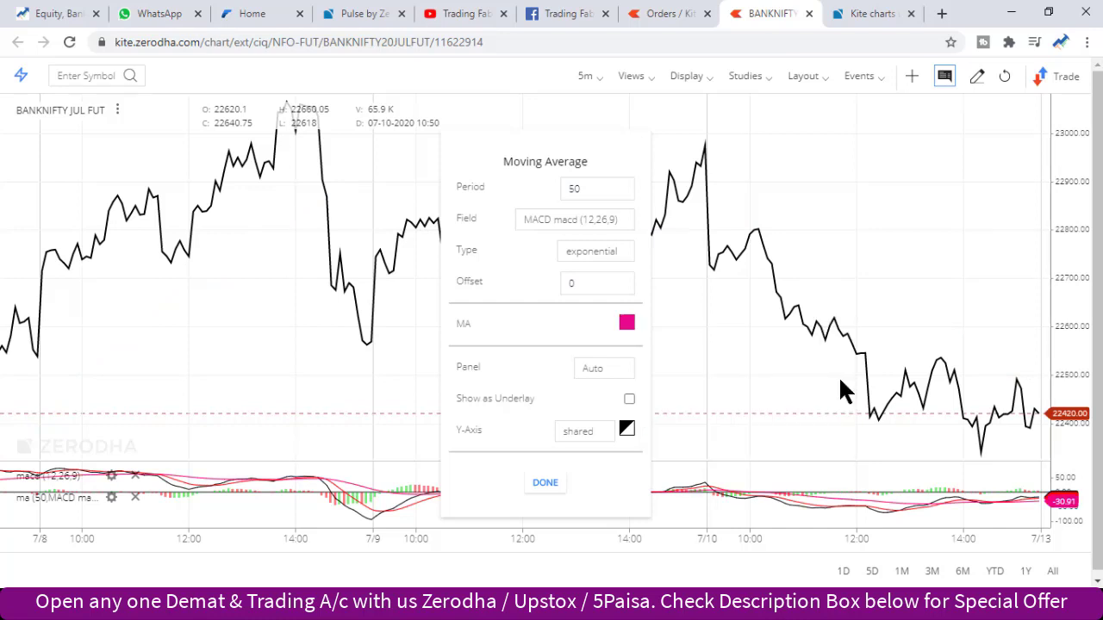
{"action": "left_click", "coordinate": [546, 484]}
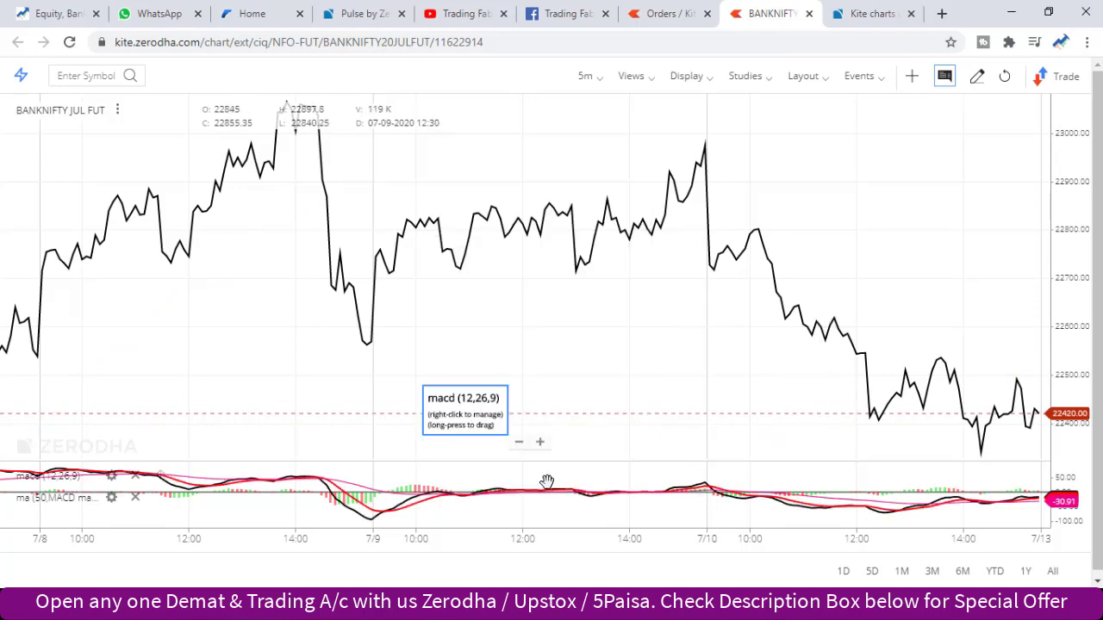
Enlarge the MACD panel for a look, then remove the MACD study, leaving only the price line
{"action": "left_click_drag", "start_coordinate": [463, 462], "coordinate": [455, 412]}
{"action": "left_click_drag", "start_coordinate": [451, 373], "coordinate": [446, 300]}
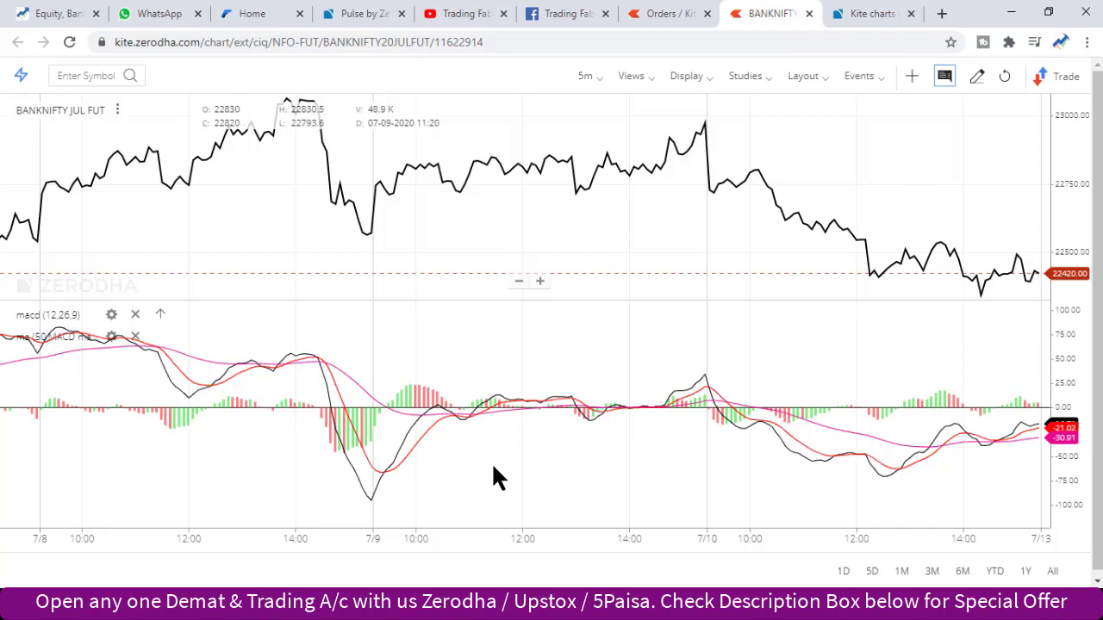
{"action": "left_click", "coordinate": [135, 315]}
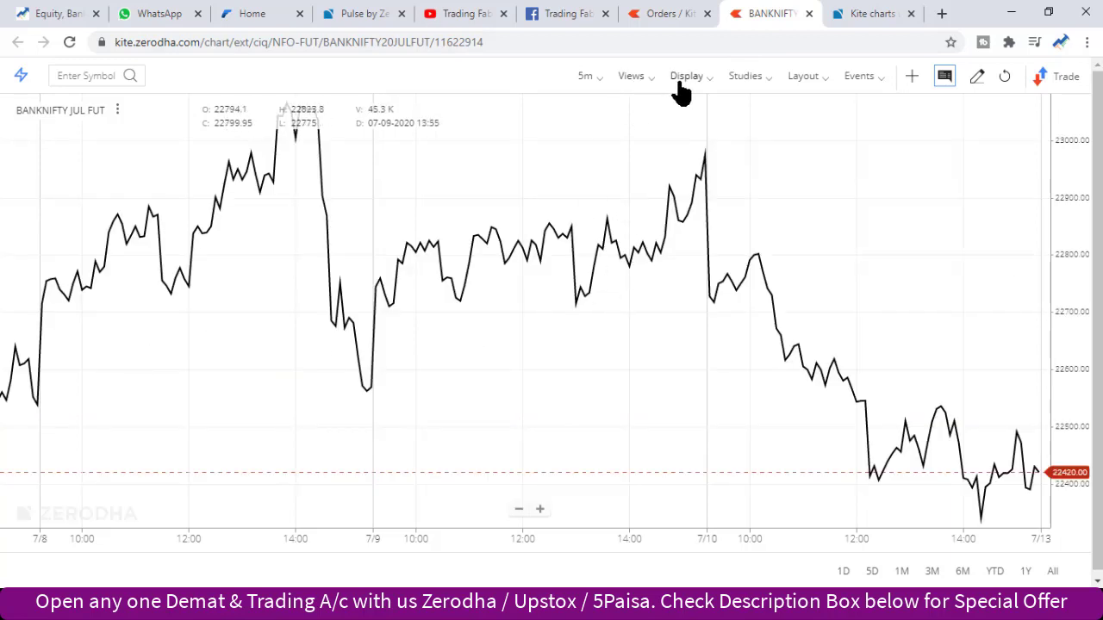
{"action": "left_click", "coordinate": [836, 13]}
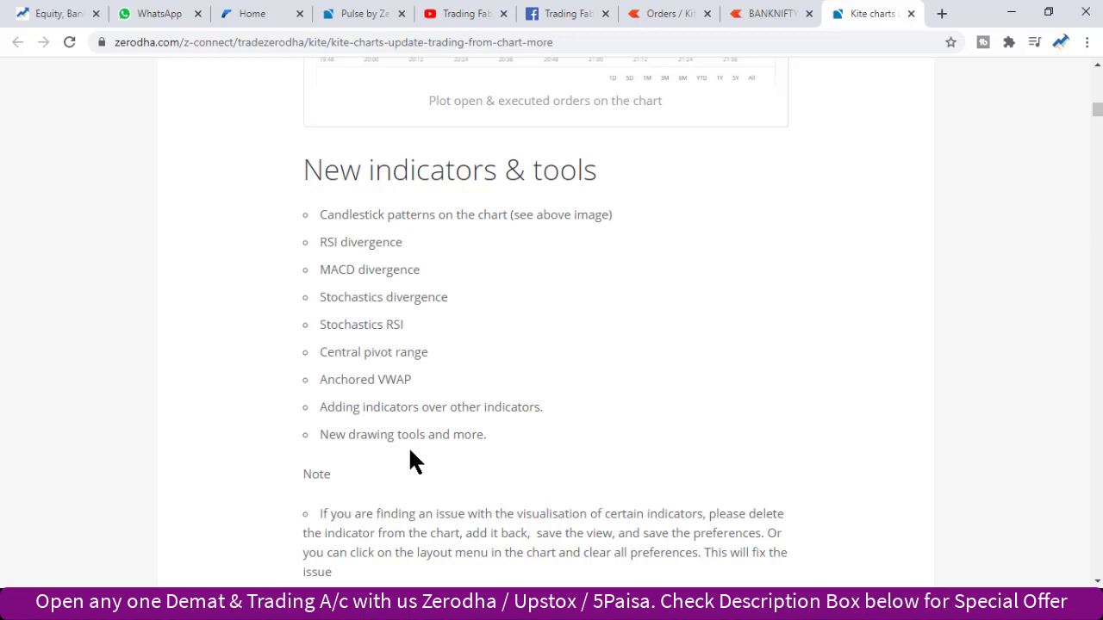
{"action": "left_click", "coordinate": [764, 14]}
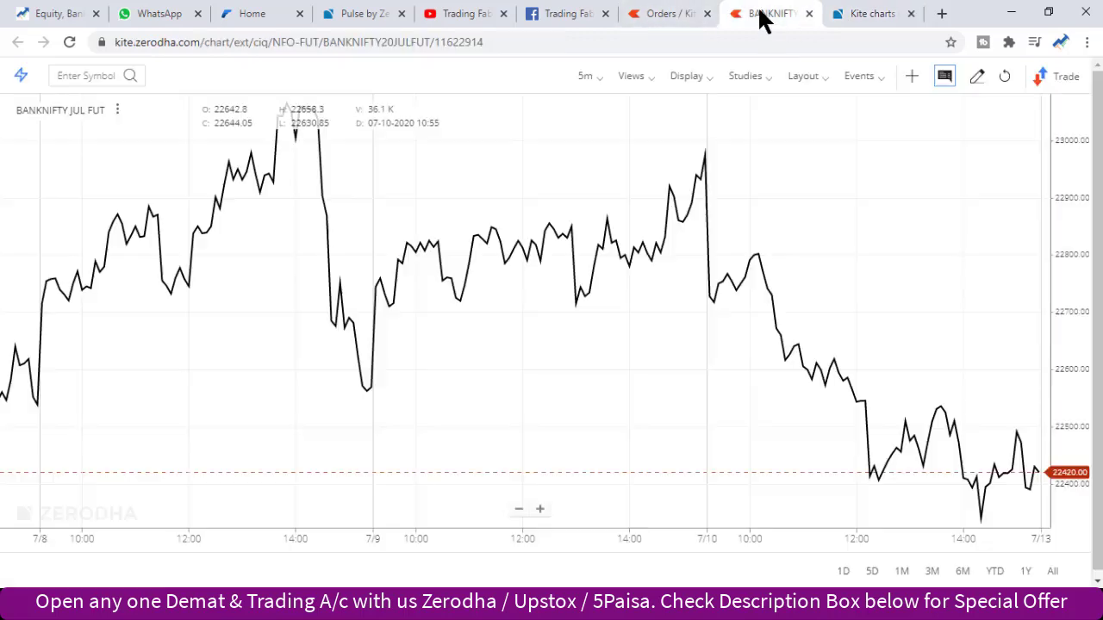
Show the drawing tools palette beside the BANKNIFTY chart and scroll through it
{"action": "left_click", "coordinate": [980, 80]}
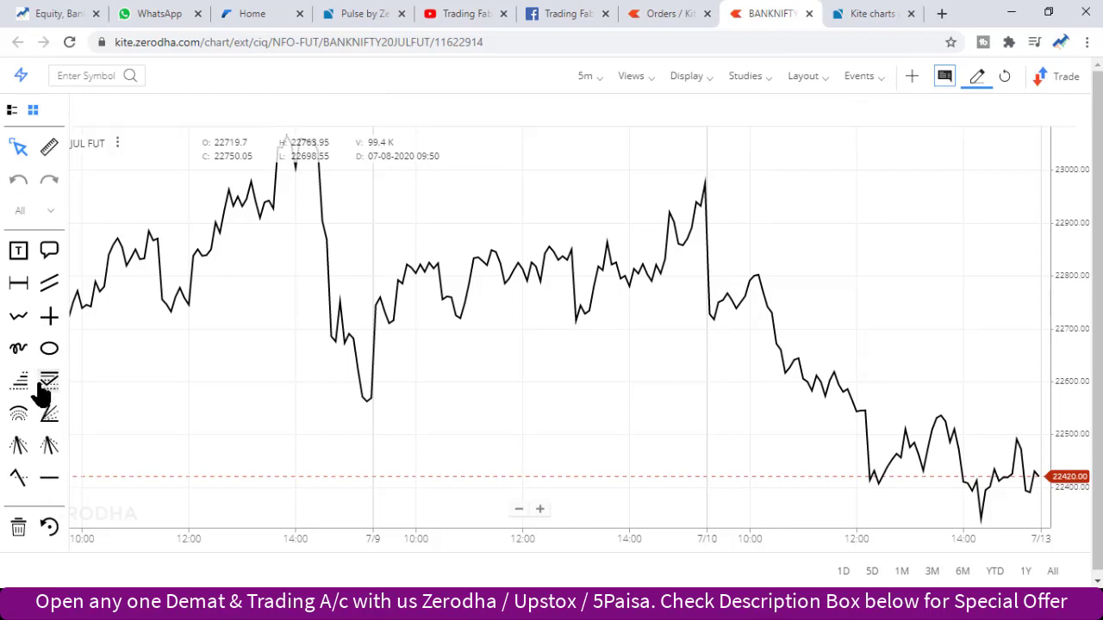
{"action": "scroll", "coordinate": [38, 431], "scroll_direction": "down", "scroll_amount": 1}
{"action": "scroll", "coordinate": [31, 446], "scroll_direction": "down", "scroll_amount": 4}
{"action": "scroll", "coordinate": [31, 432], "scroll_direction": "up", "scroll_amount": 1}
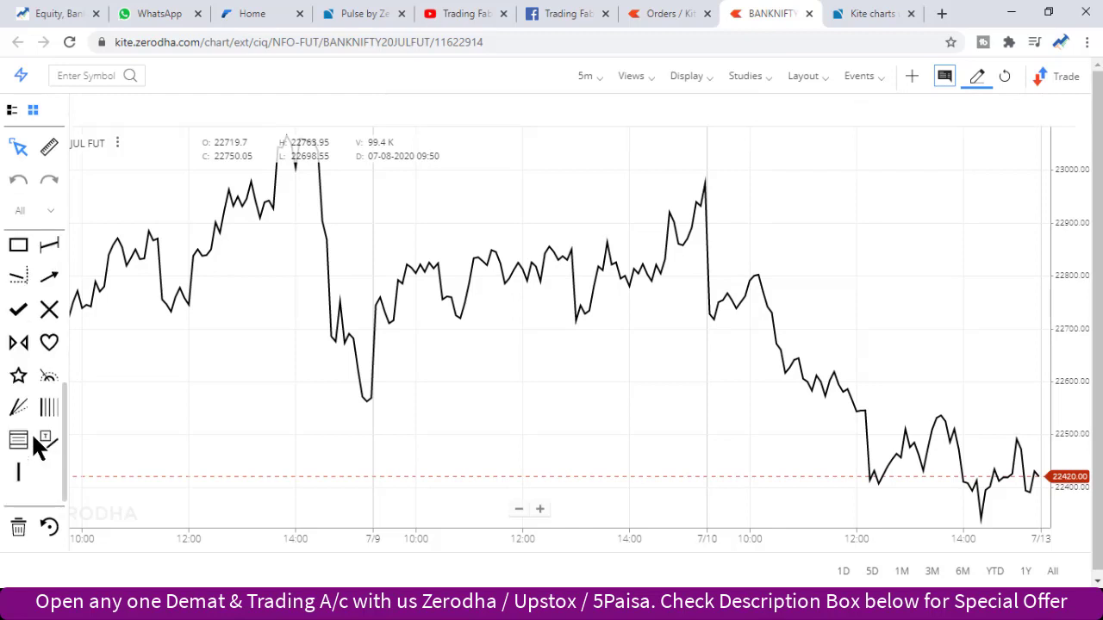
{"action": "scroll", "coordinate": [31, 432], "scroll_direction": "up", "scroll_amount": 4}
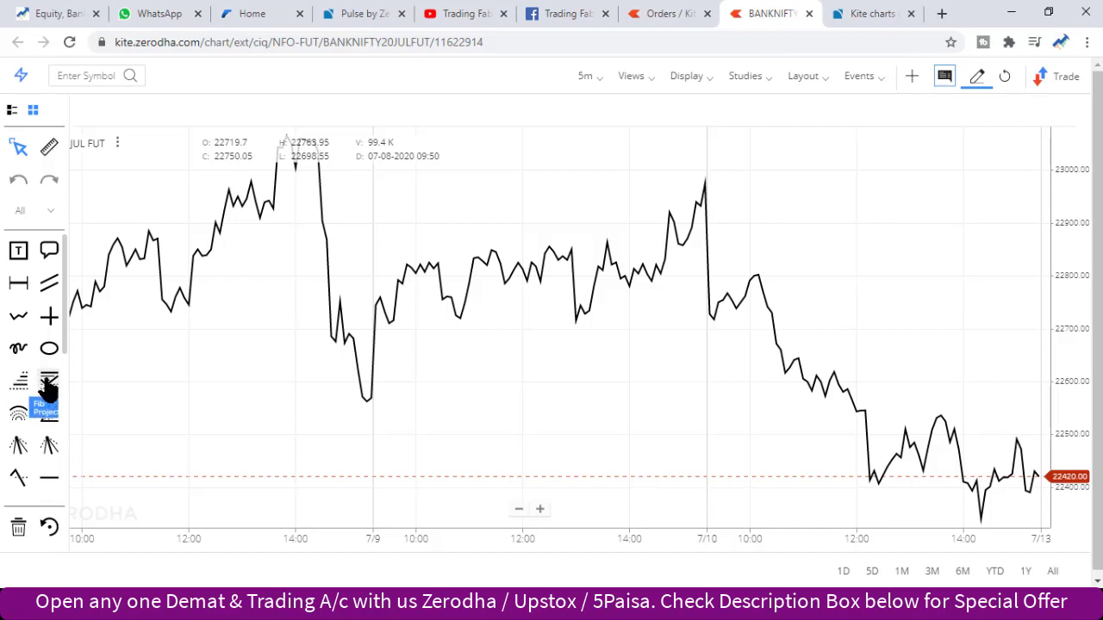
Draw a rising price channel over the 7/9 morning prices using three points
{"action": "left_click", "coordinate": [49, 287]}
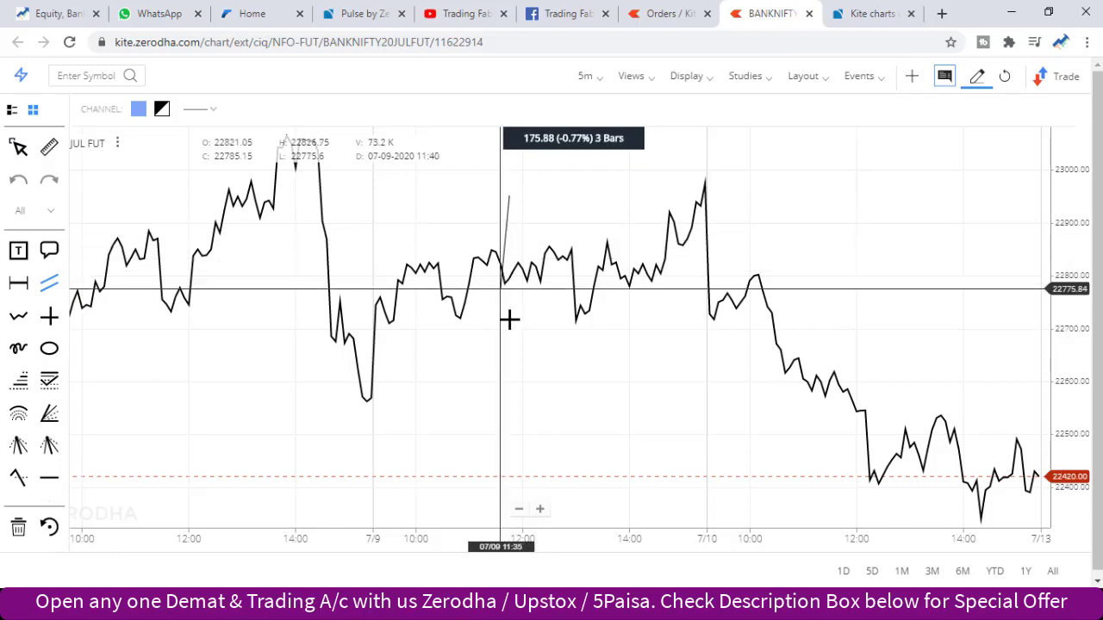
{"action": "left_click", "coordinate": [666, 190]}
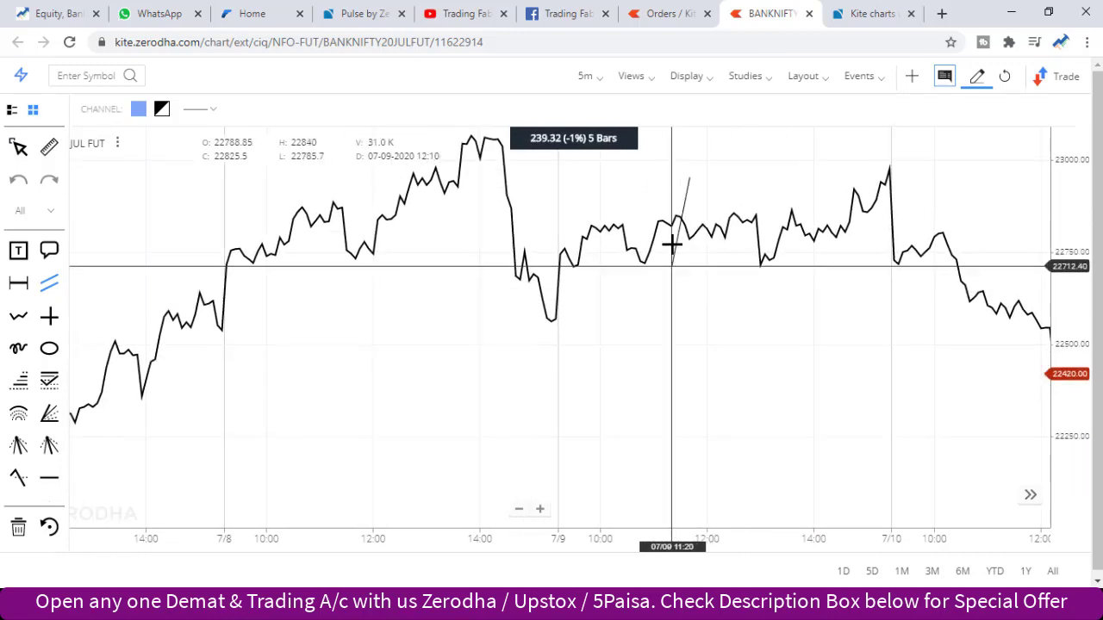
{"action": "left_click", "coordinate": [636, 293]}
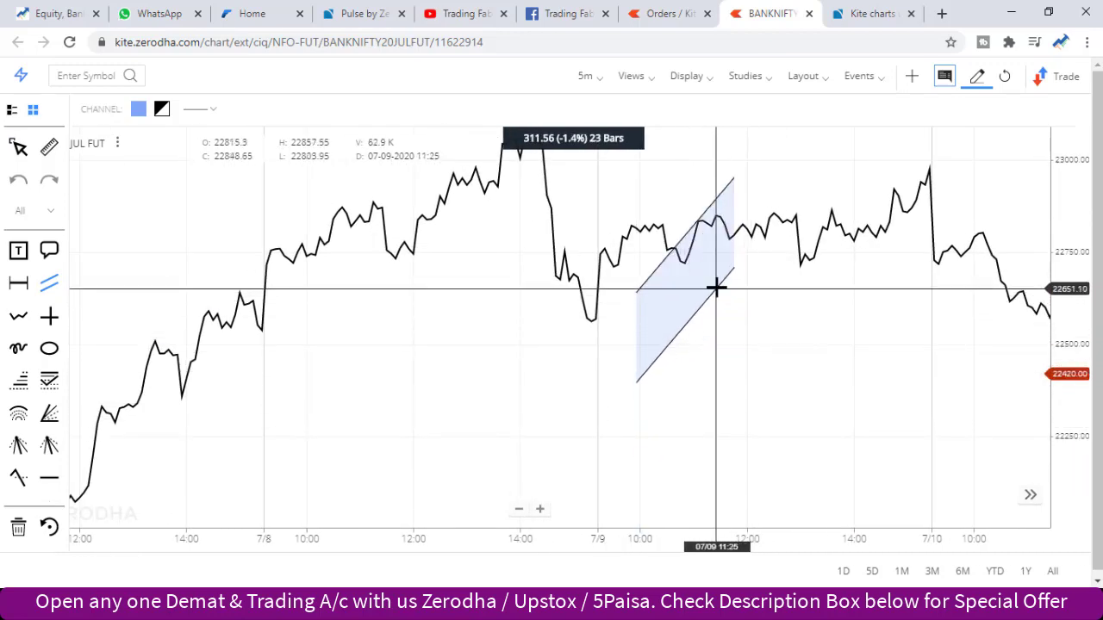
{"action": "left_click", "coordinate": [715, 281]}
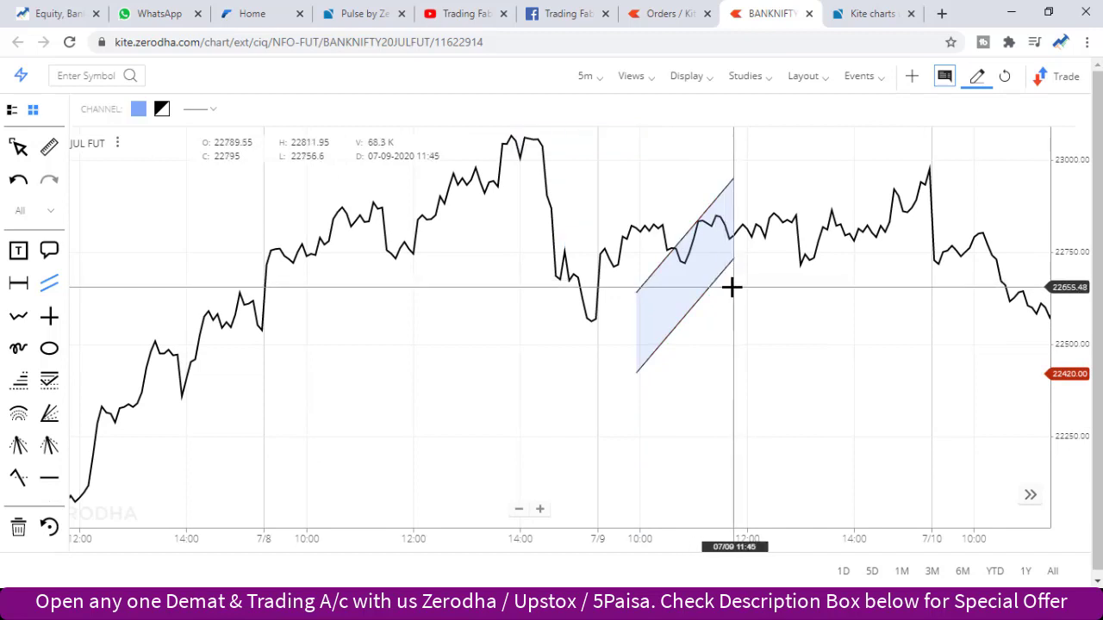
Clone the channel onto the 7/9 afternoon and delete the original channel
{"action": "right_click", "coordinate": [696, 294]}
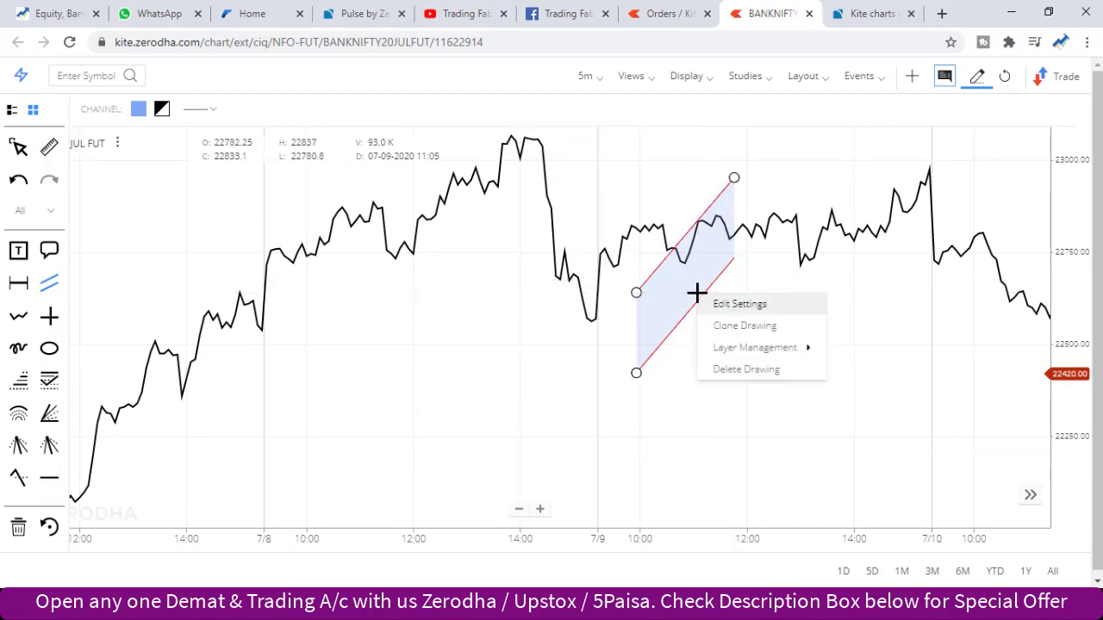
{"action": "left_click", "coordinate": [733, 327]}
{"action": "left_click", "coordinate": [852, 322]}
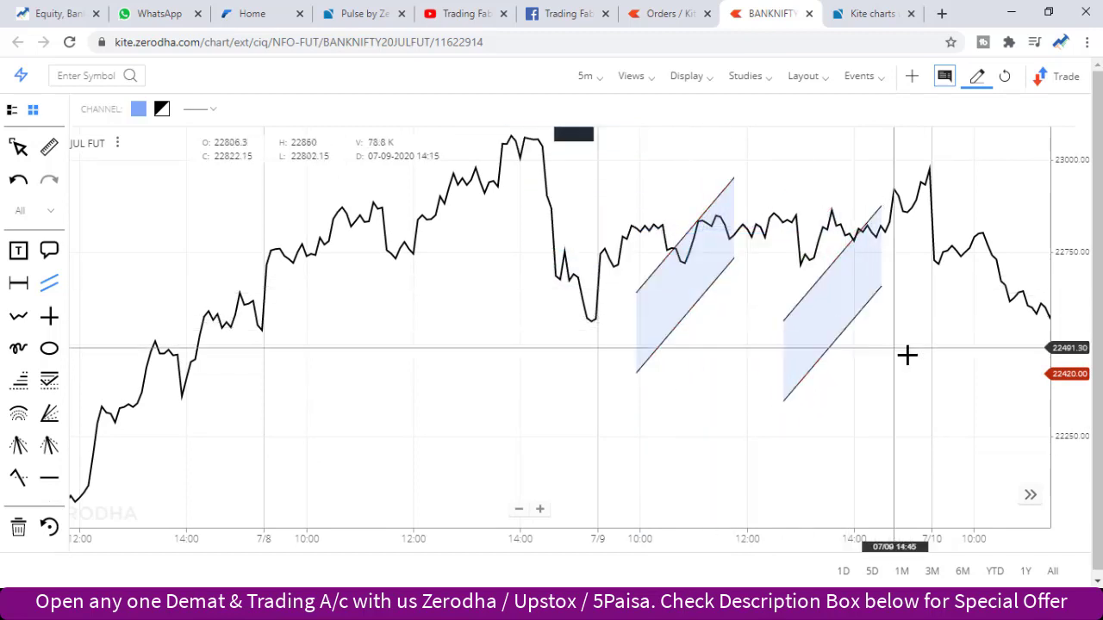
{"action": "left_click", "coordinate": [21, 150]}
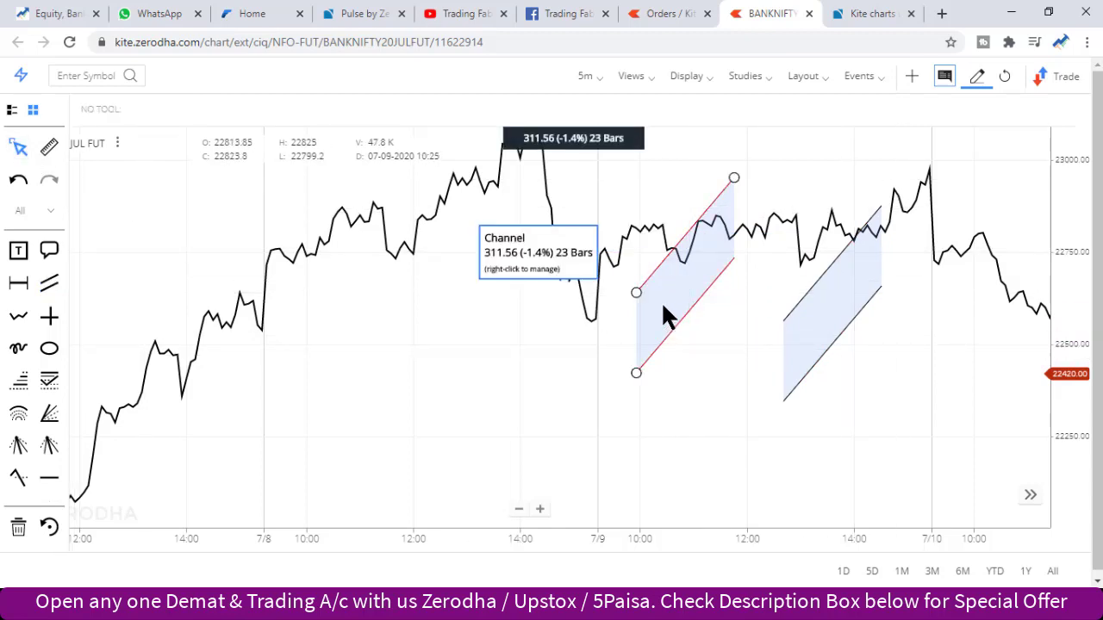
{"action": "key", "text": "Delete"}
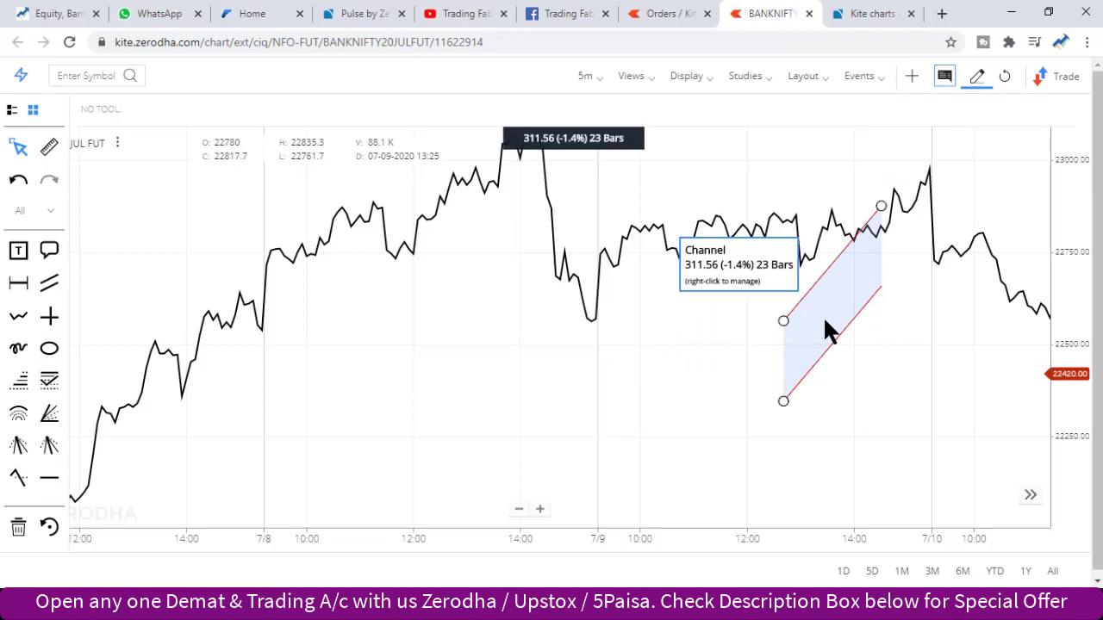
Delete the remaining channel drawing from the chart
{"action": "key", "text": "Delete"}
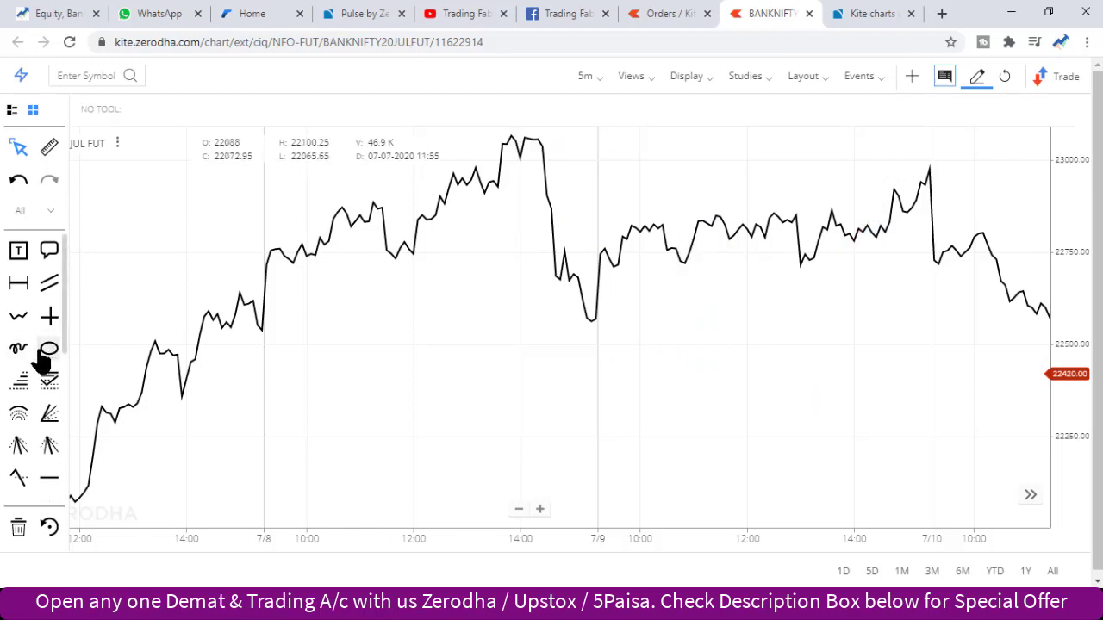
{"action": "scroll", "coordinate": [44, 356], "scroll_direction": "down", "scroll_amount": 3}
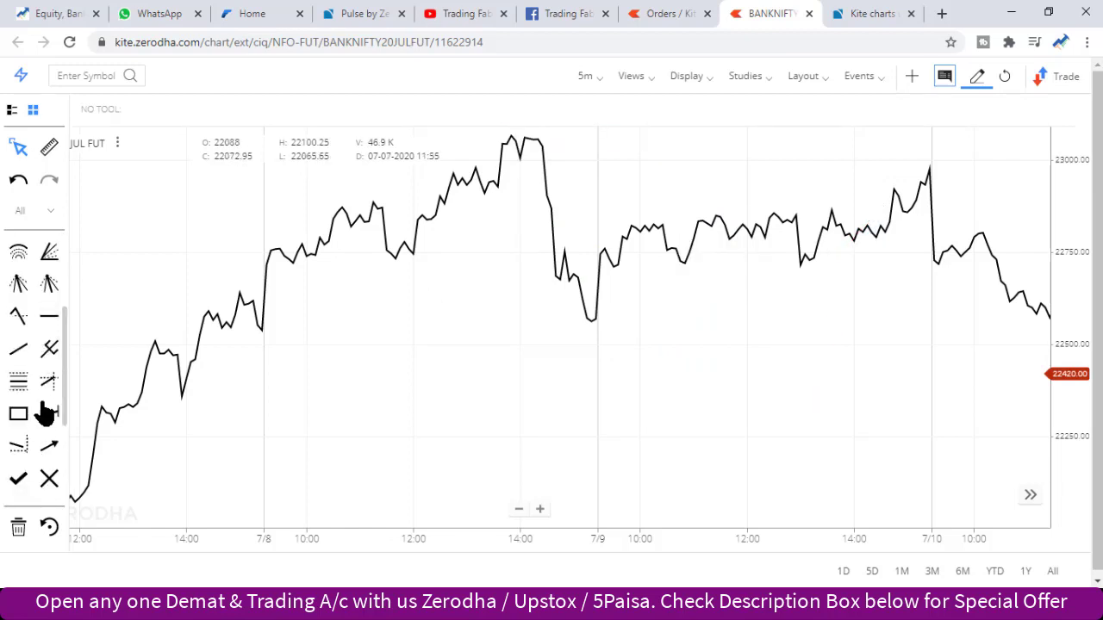